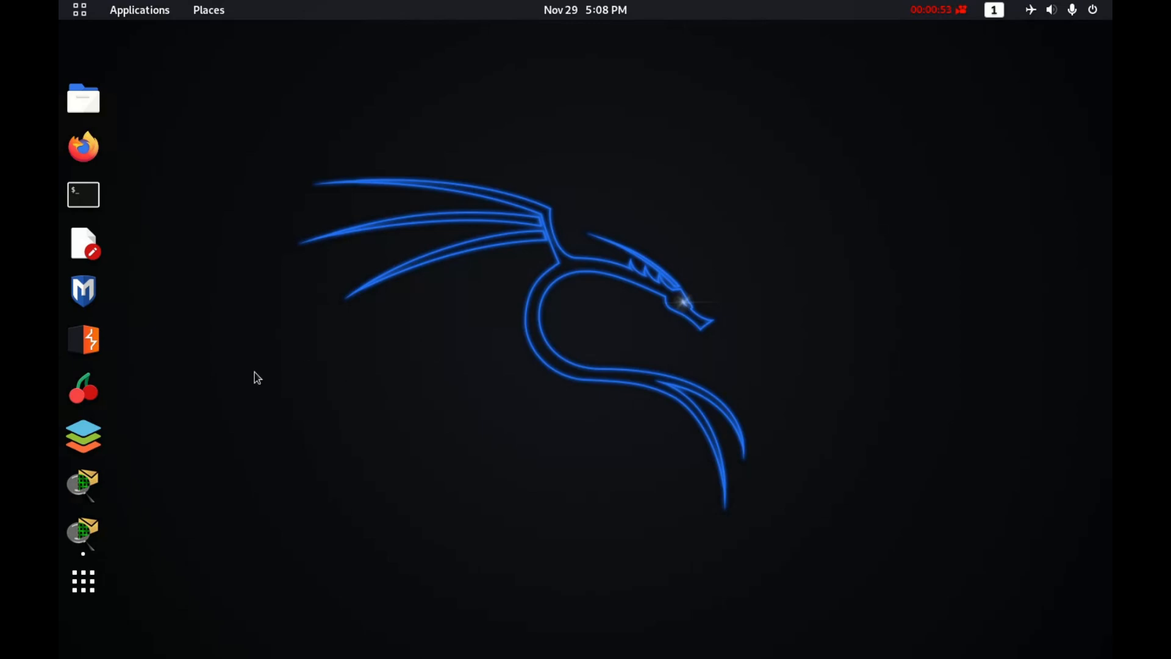
# Switch to Cisco Packet Tracer and place two PC end devices side by side in the empty area beside the task note
pyautogui.click(83, 532)
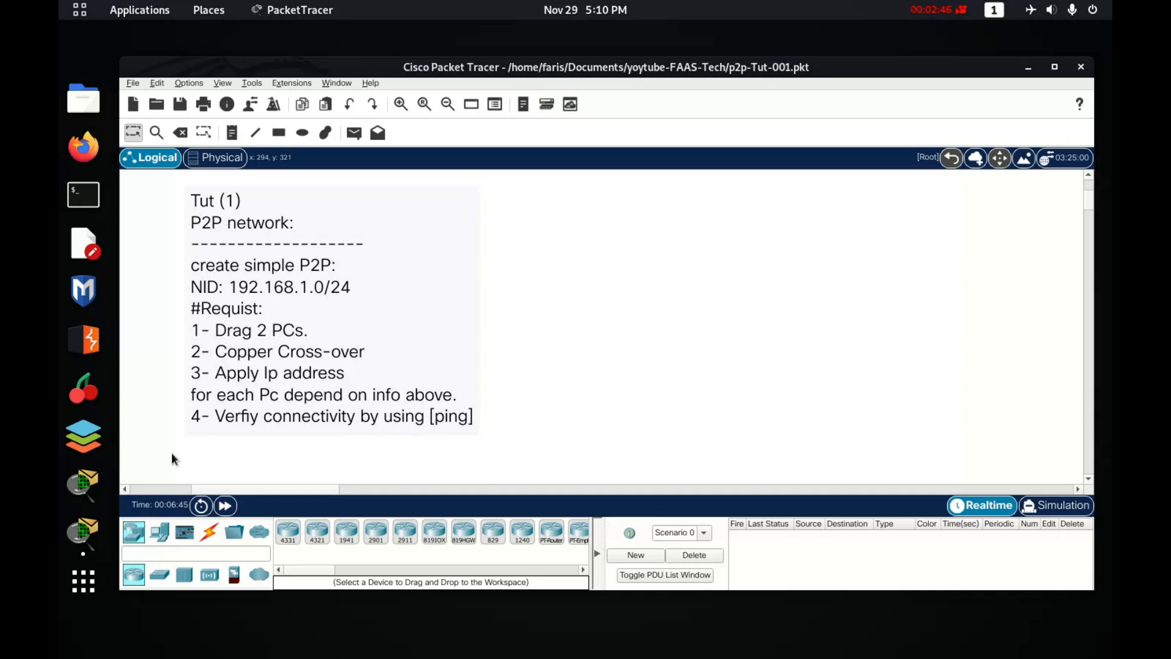
pyautogui.moveTo(122, 473); pyautogui.dragTo(1092, 539)
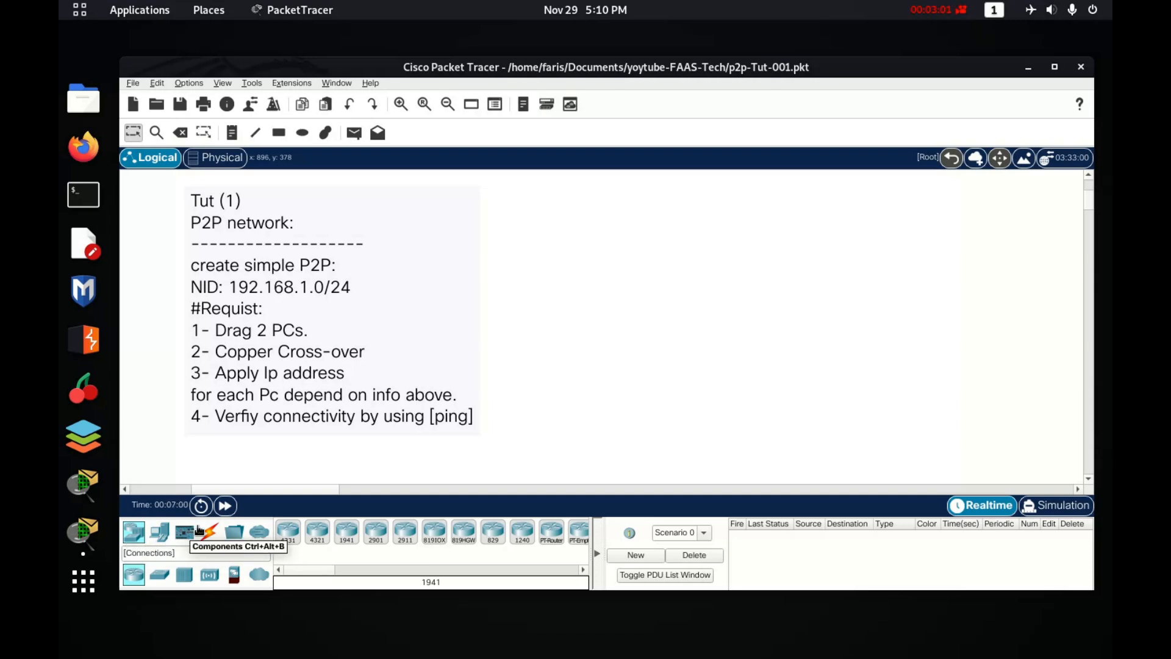
pyautogui.click(162, 538)
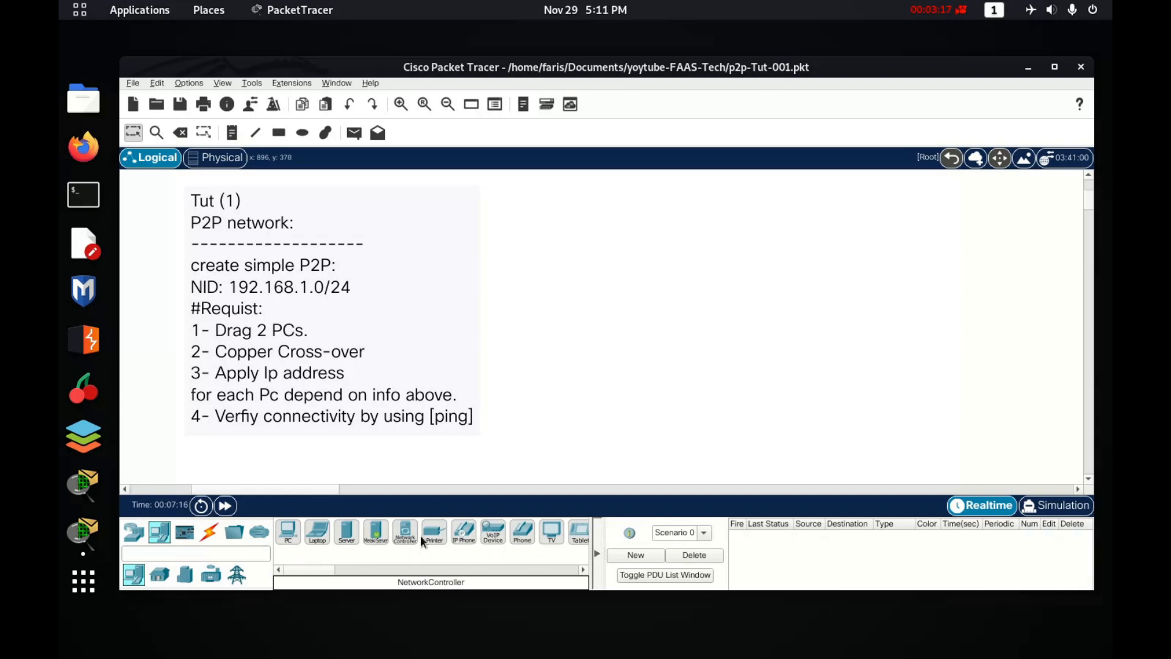
pyautogui.moveTo(291, 535); pyautogui.dragTo(946, 289)
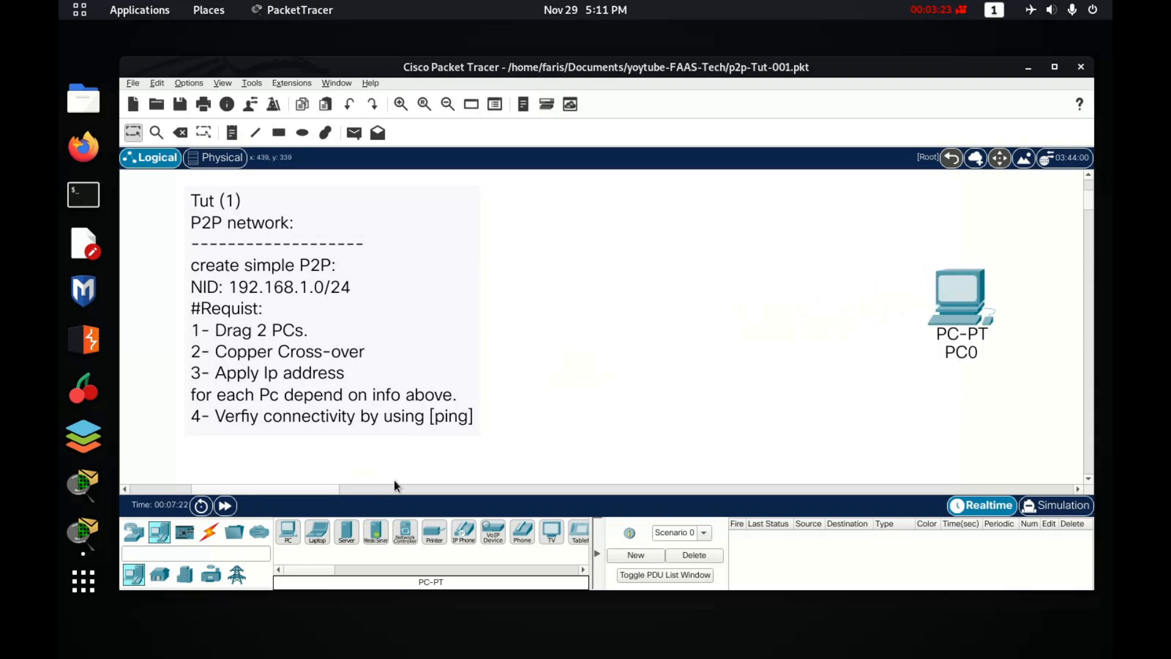
pyautogui.moveTo(293, 535); pyautogui.dragTo(704, 280)
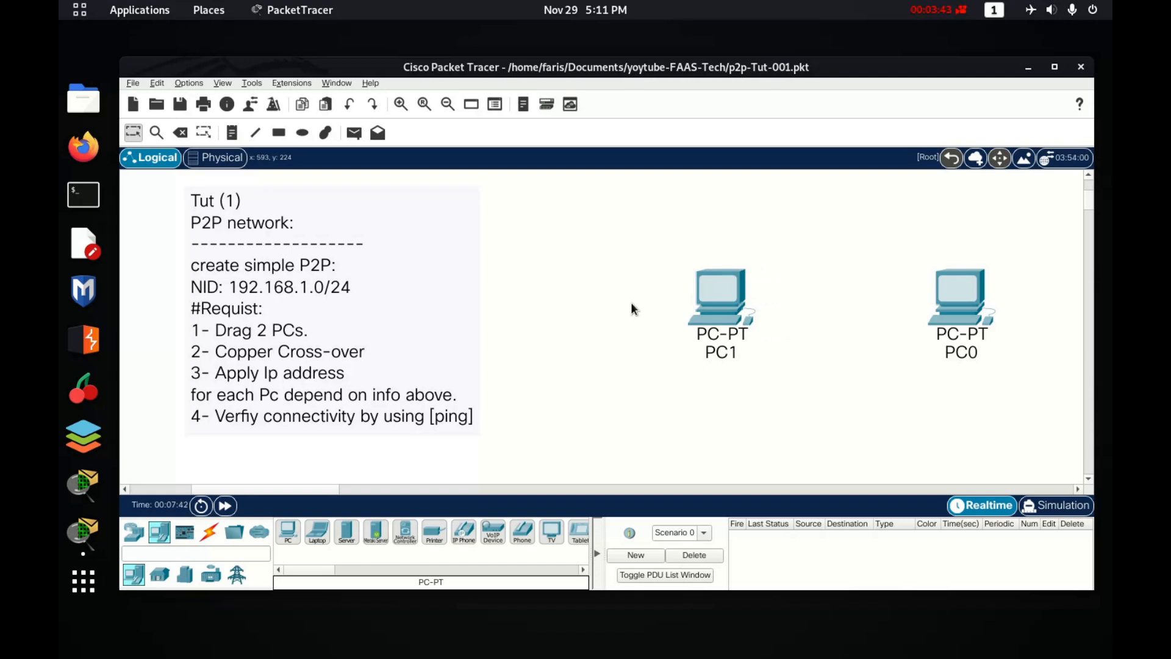
# Connect PC0's FastEthernet0 to PC1's FastEthernet0 with a Copper Cross-Over cable, and shift PC1 slightly away from PC0
pyautogui.click(210, 536)
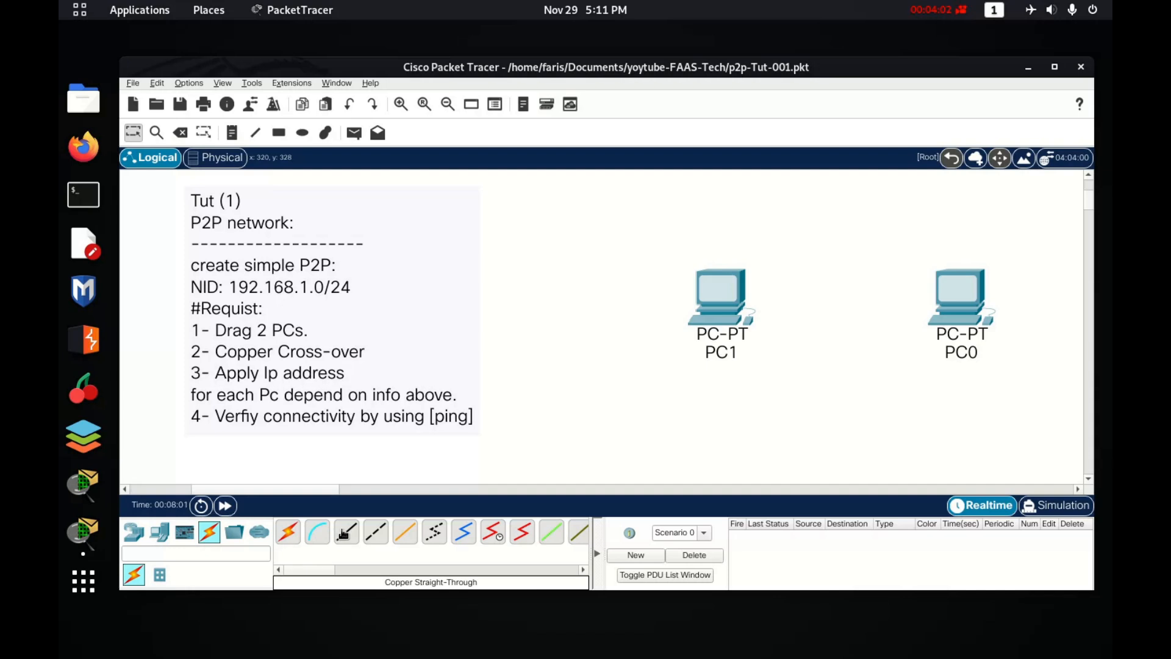
pyautogui.click(379, 534)
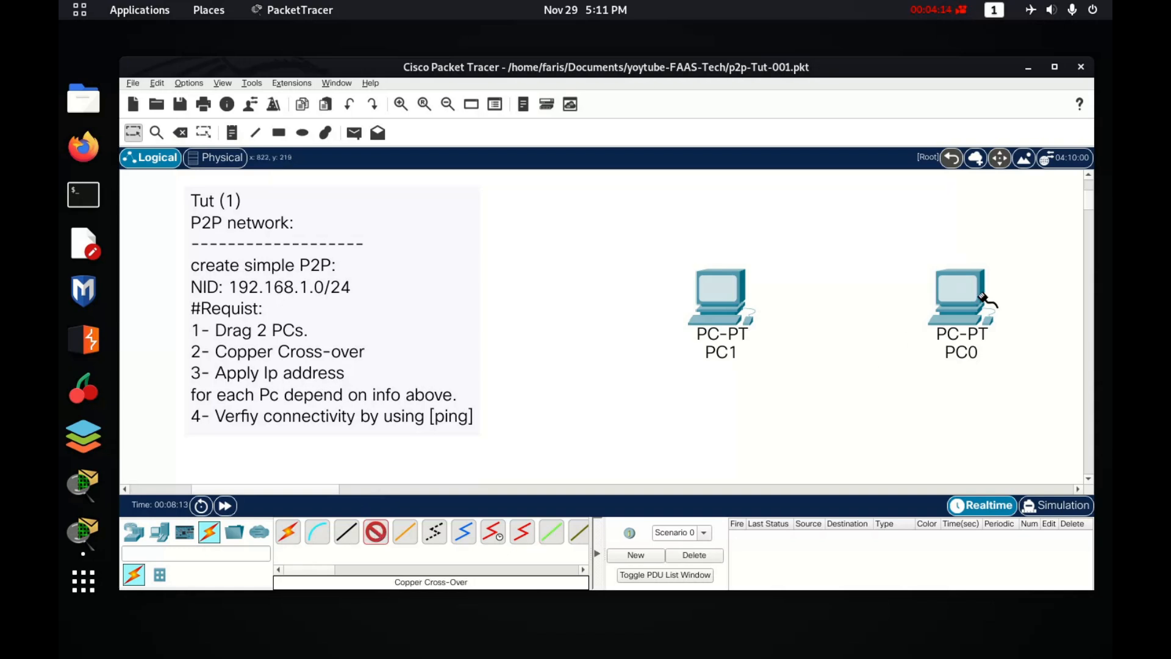
pyautogui.click(970, 299)
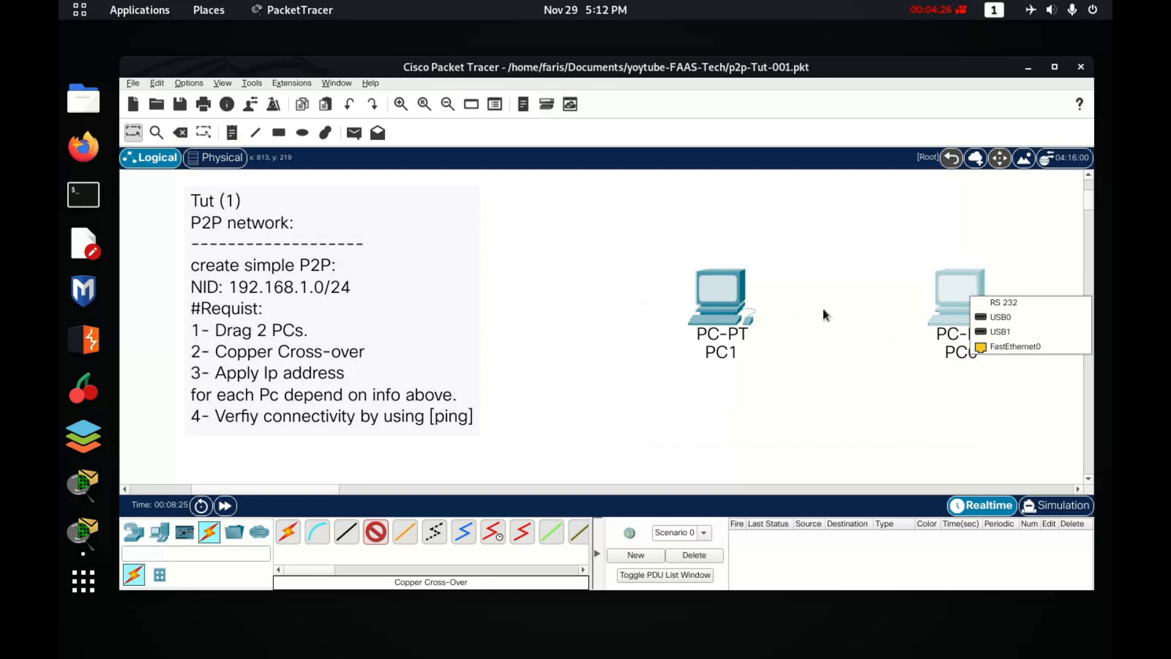
pyautogui.click(1002, 346)
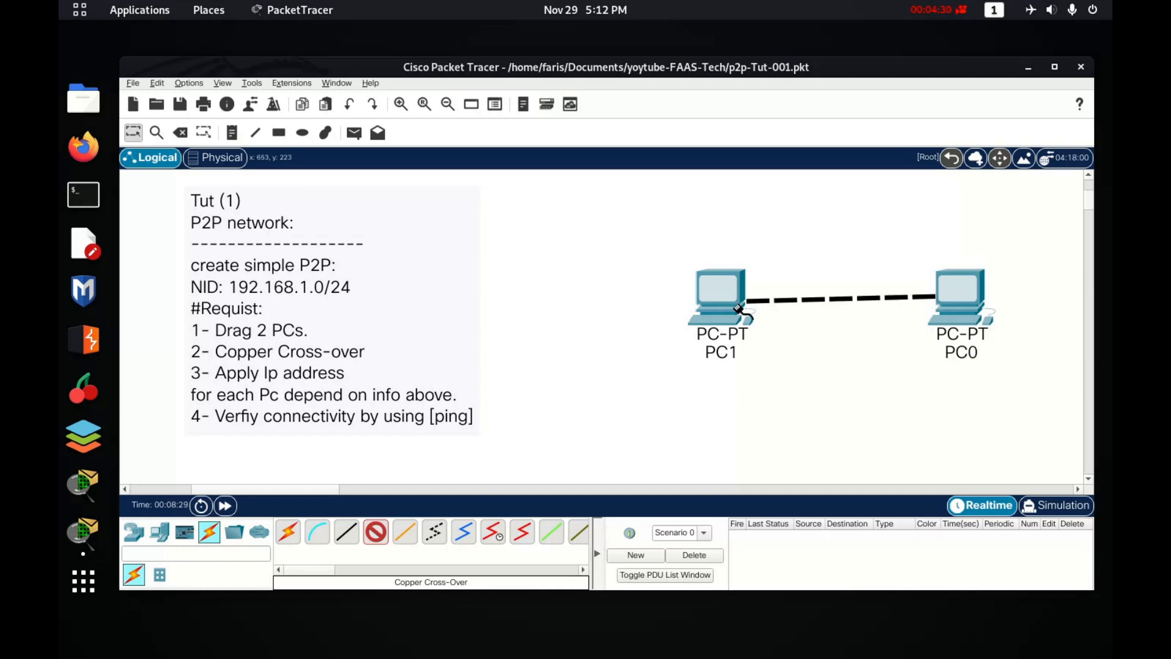
pyautogui.click(708, 297)
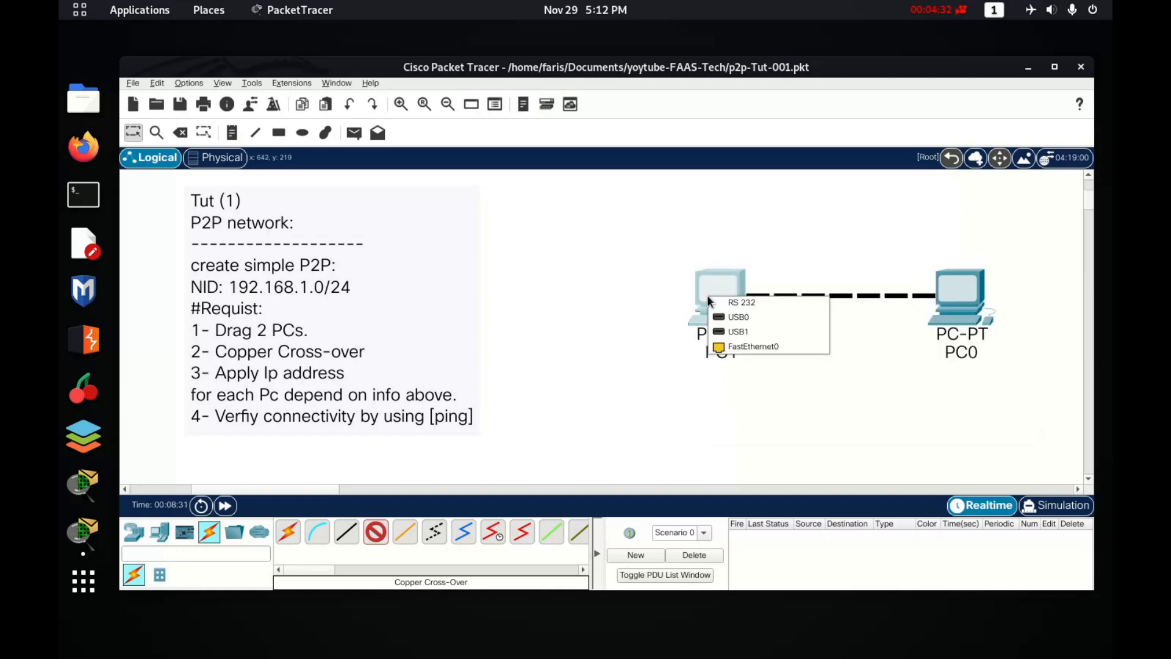
pyautogui.click(743, 346)
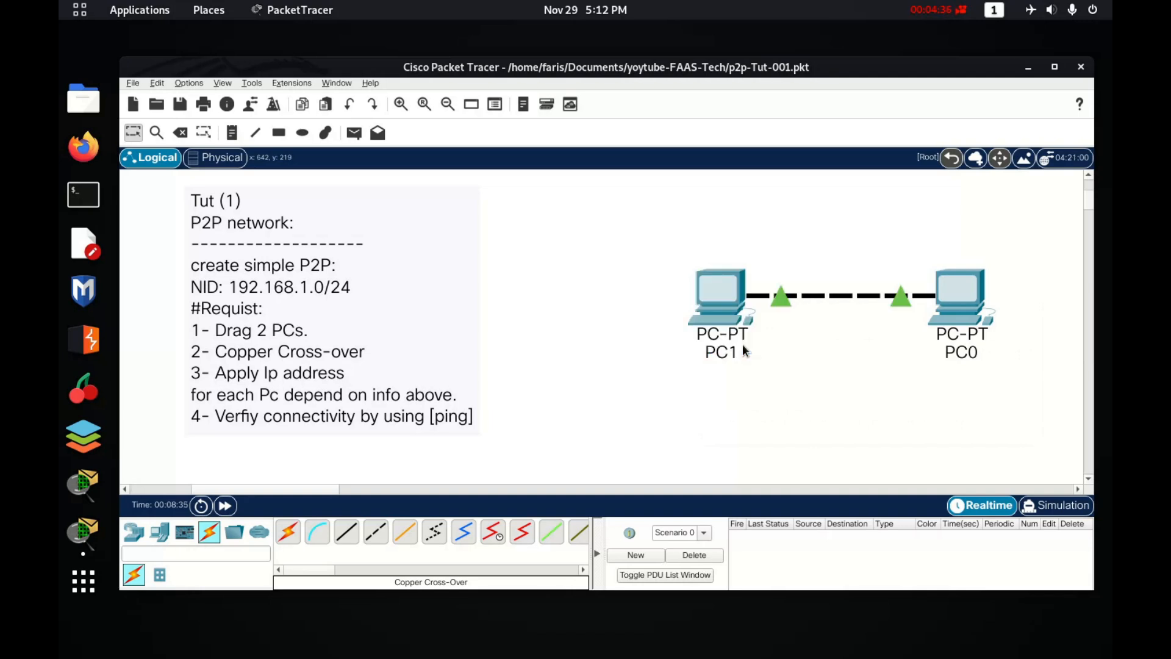
pyautogui.moveTo(725, 305); pyautogui.dragTo(700, 301)
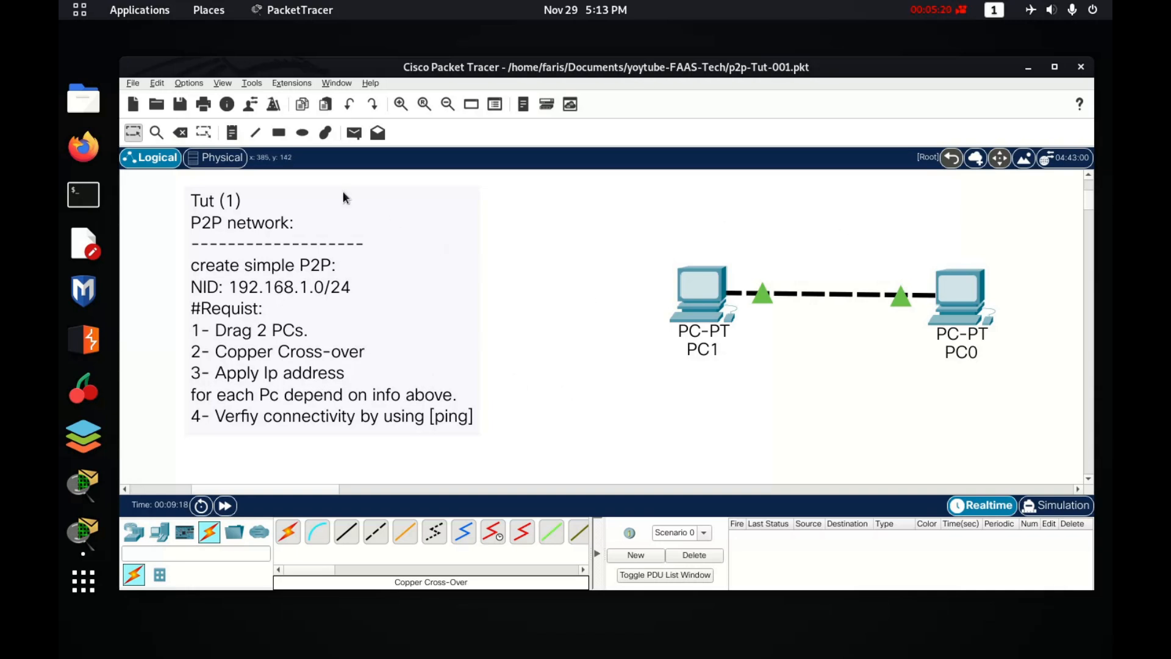
# Add a "P2P Topology" text note above the link between the two PCs
pyautogui.click(234, 133)
pyautogui.click(773, 211)
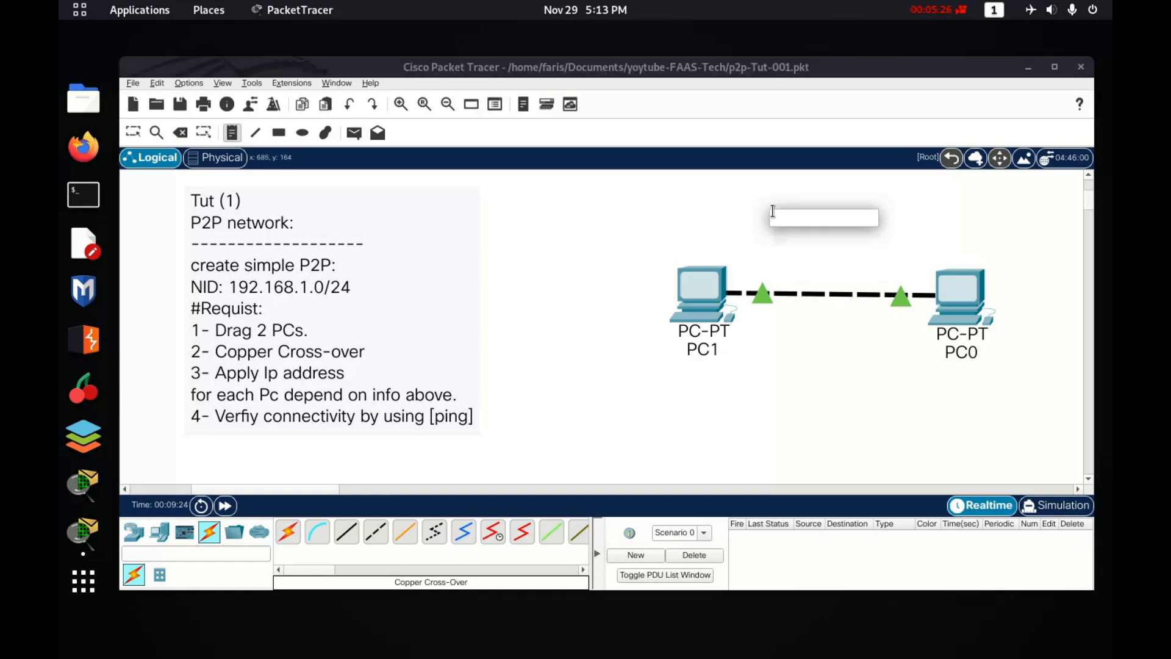
pyautogui.write('P2P Topology')
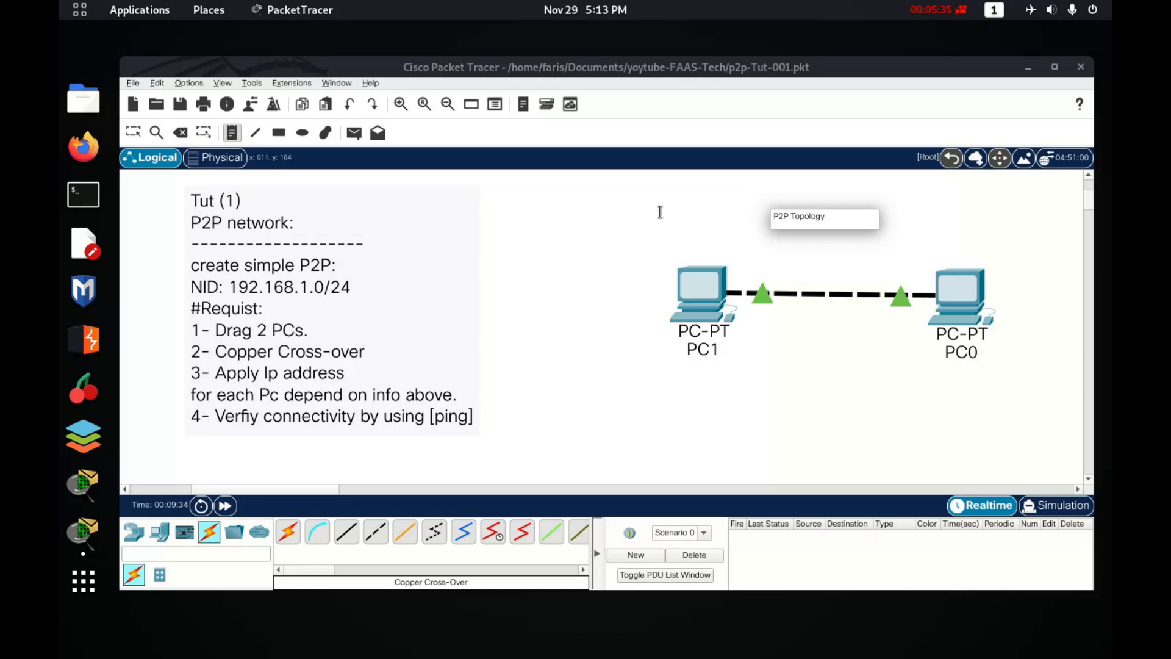
# Add a "Client/Server" text note above each of the two PCs
pyautogui.click(620, 250)
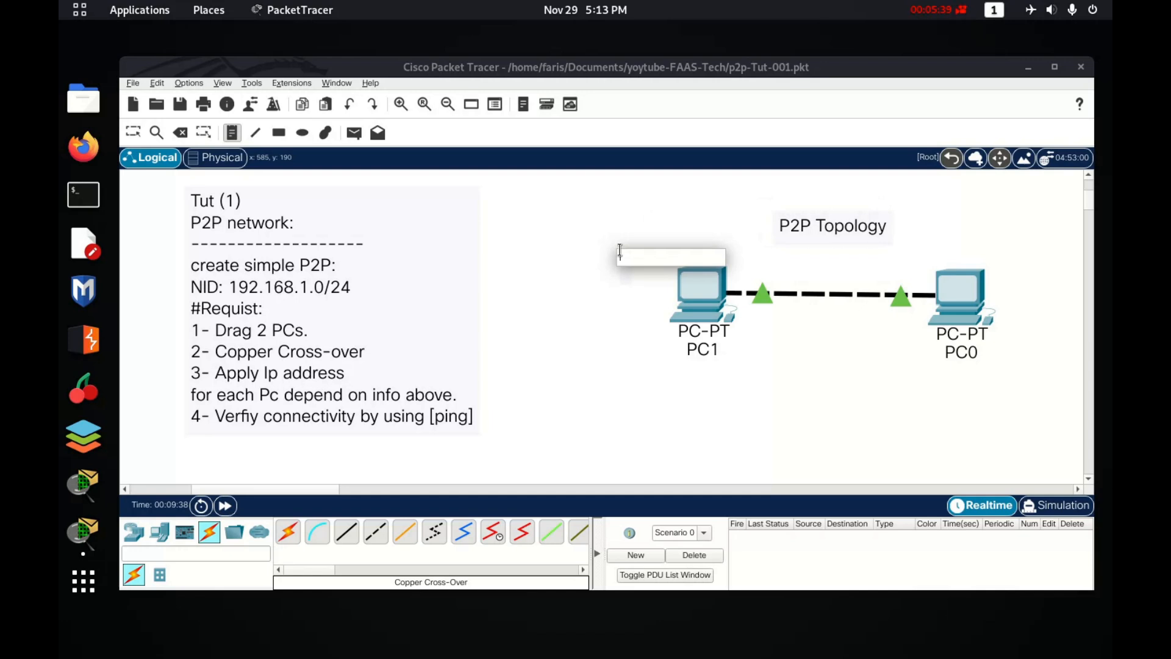
pyautogui.write('c')
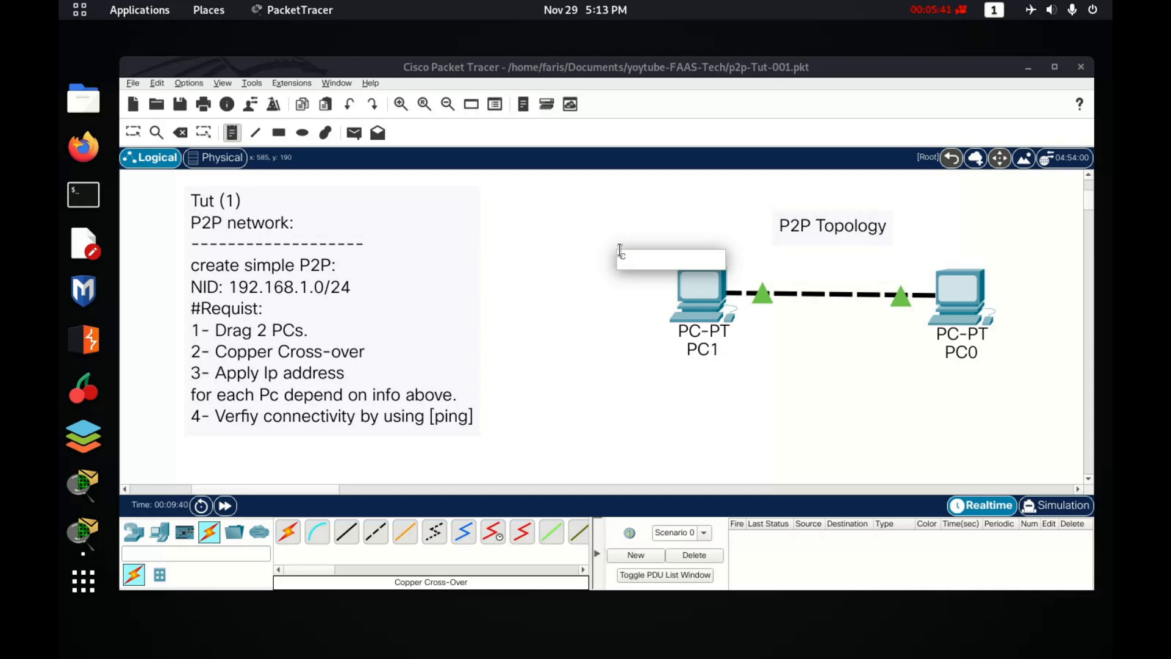
pyautogui.write('lient/Server')
pyautogui.click(890, 250)
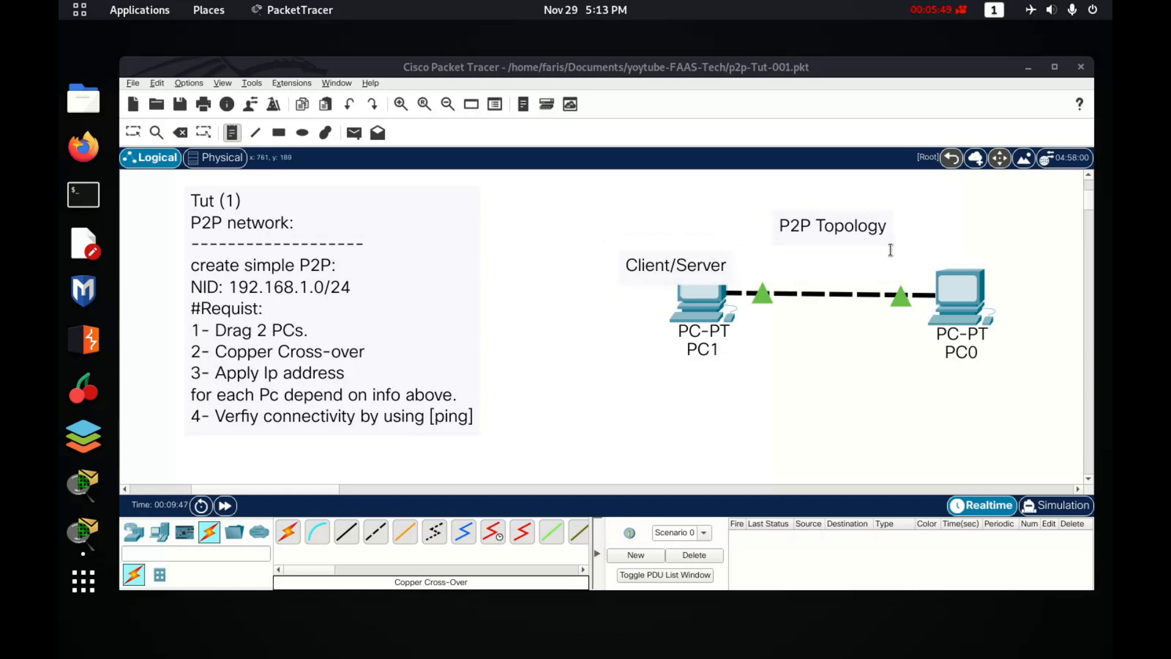
pyautogui.click(891, 250)
pyautogui.write('Client/')
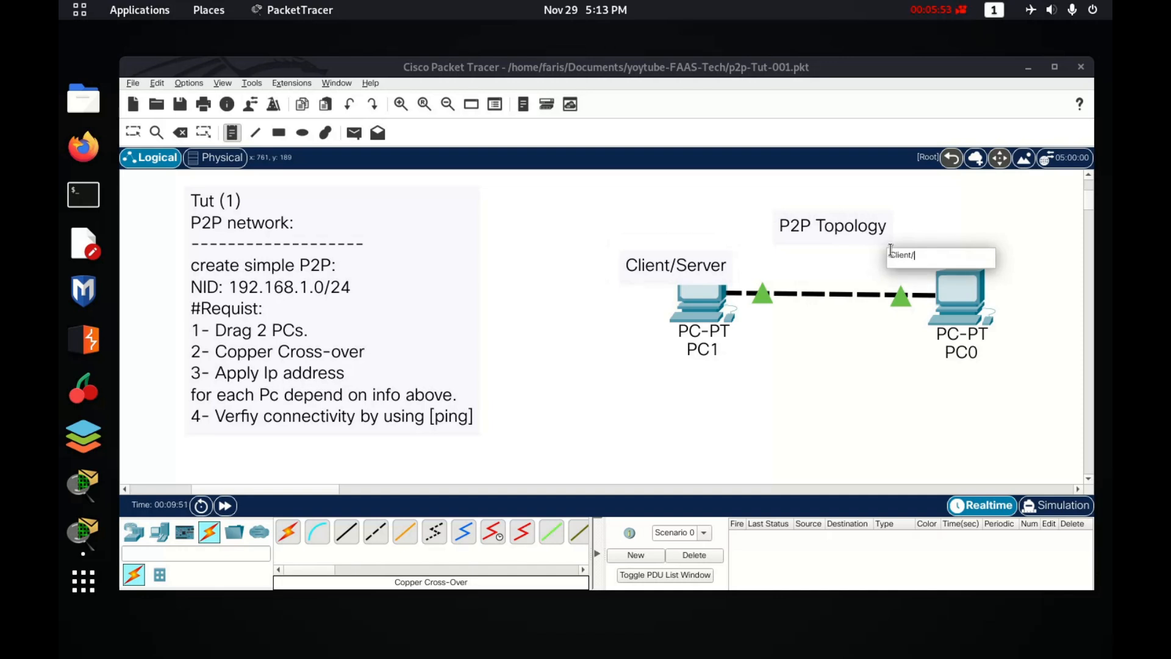
pyautogui.write('Server')
pyautogui.click(595, 156)
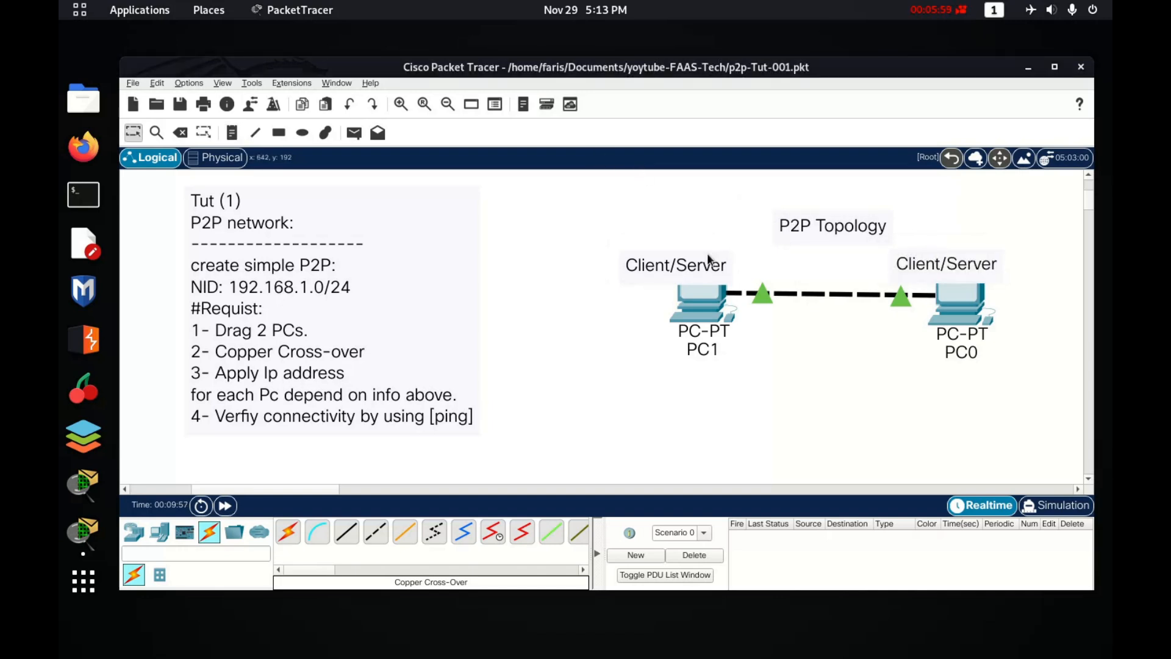
# Move both Client/Server notes clear of the PC icons and raise the P2P Topology note above them
pyautogui.moveTo(706, 257); pyautogui.dragTo(713, 239)
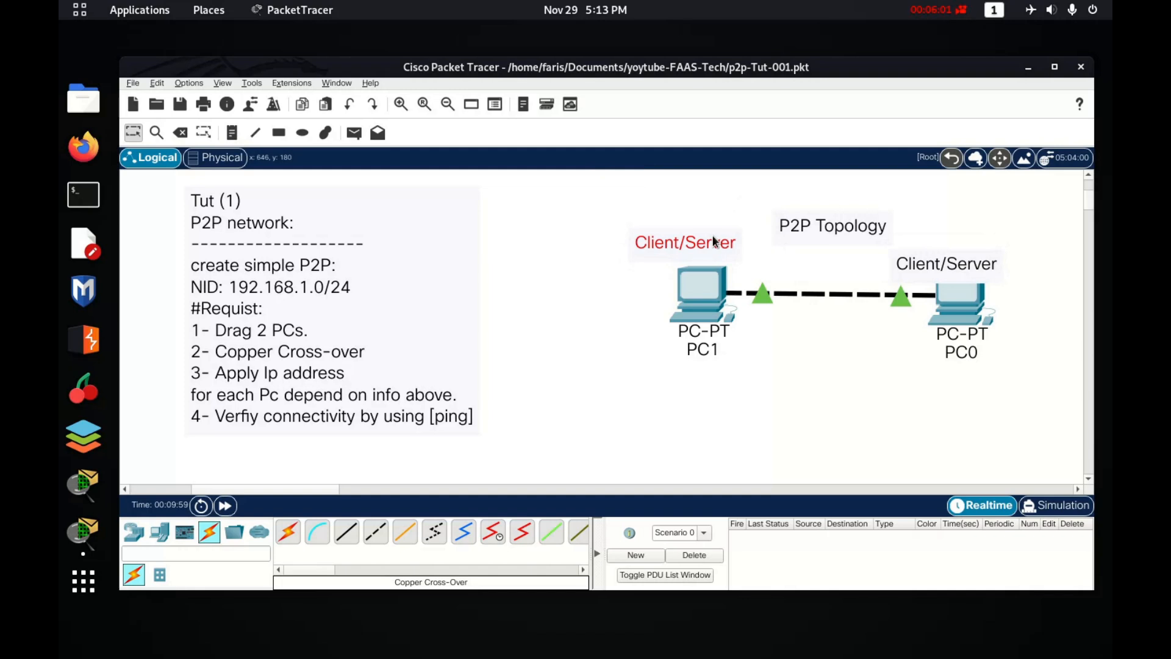
pyautogui.click(803, 223)
pyautogui.moveTo(802, 220); pyautogui.dragTo(797, 202)
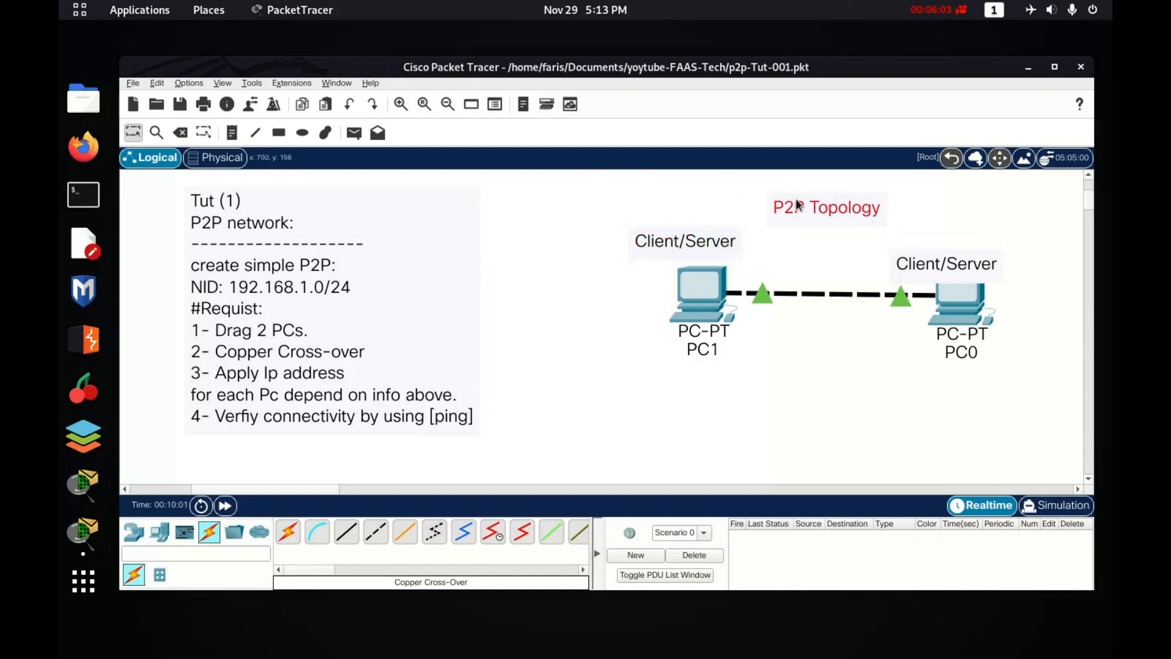
pyautogui.moveTo(919, 267); pyautogui.dragTo(927, 241)
pyautogui.click(821, 242)
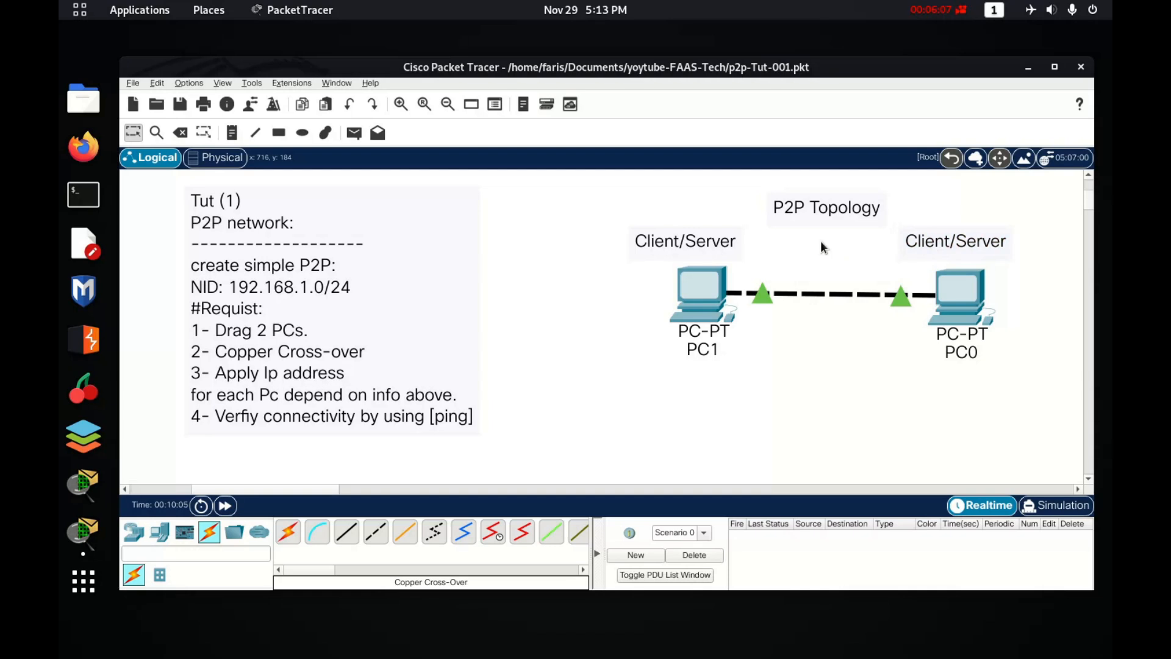
pyautogui.moveTo(614, 196); pyautogui.dragTo(1035, 378)
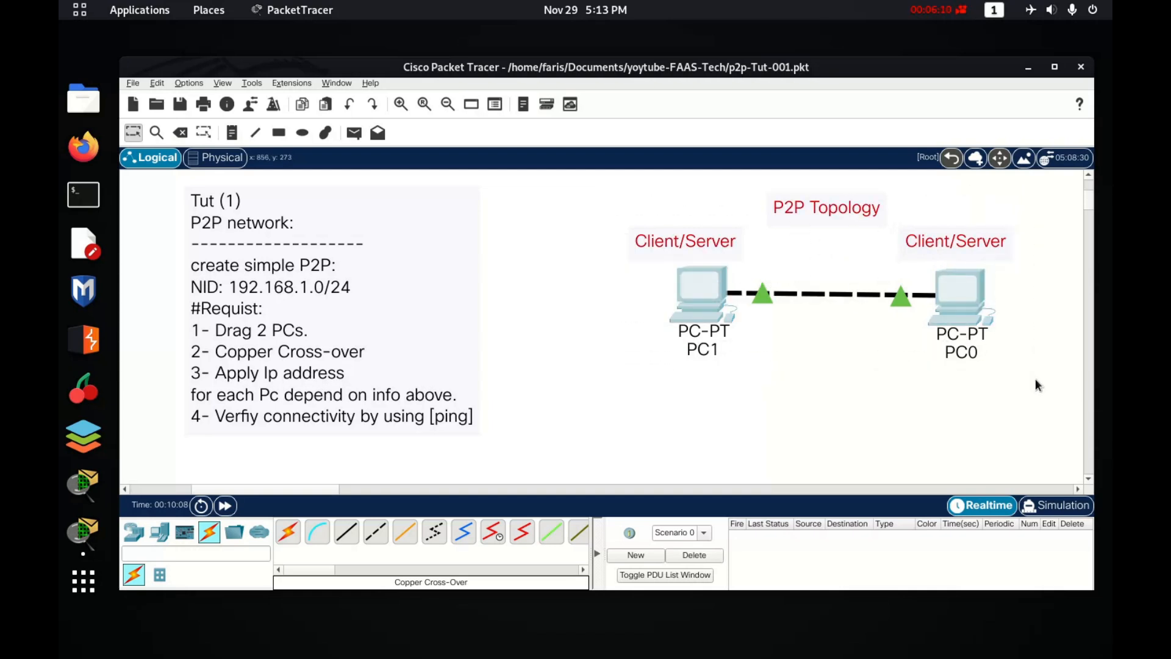
pyautogui.click(876, 398)
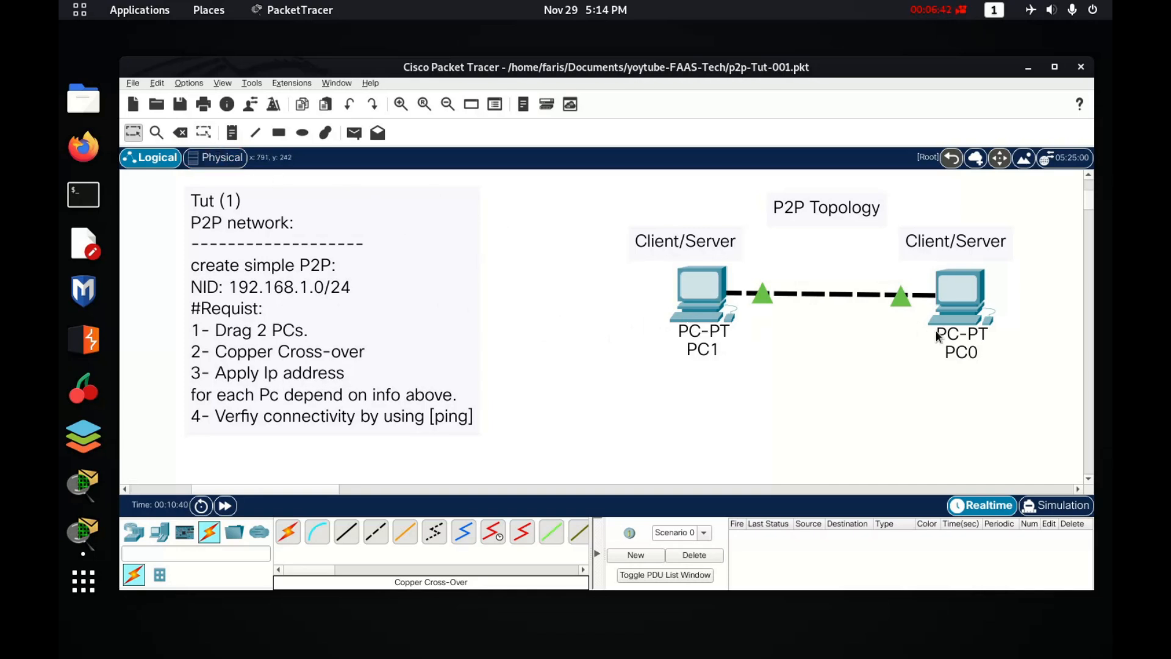
# Open PC0's IP Configuration with FastEthernet0 as the interface, moving its window aside to uncover the task note
pyautogui.click(971, 298)
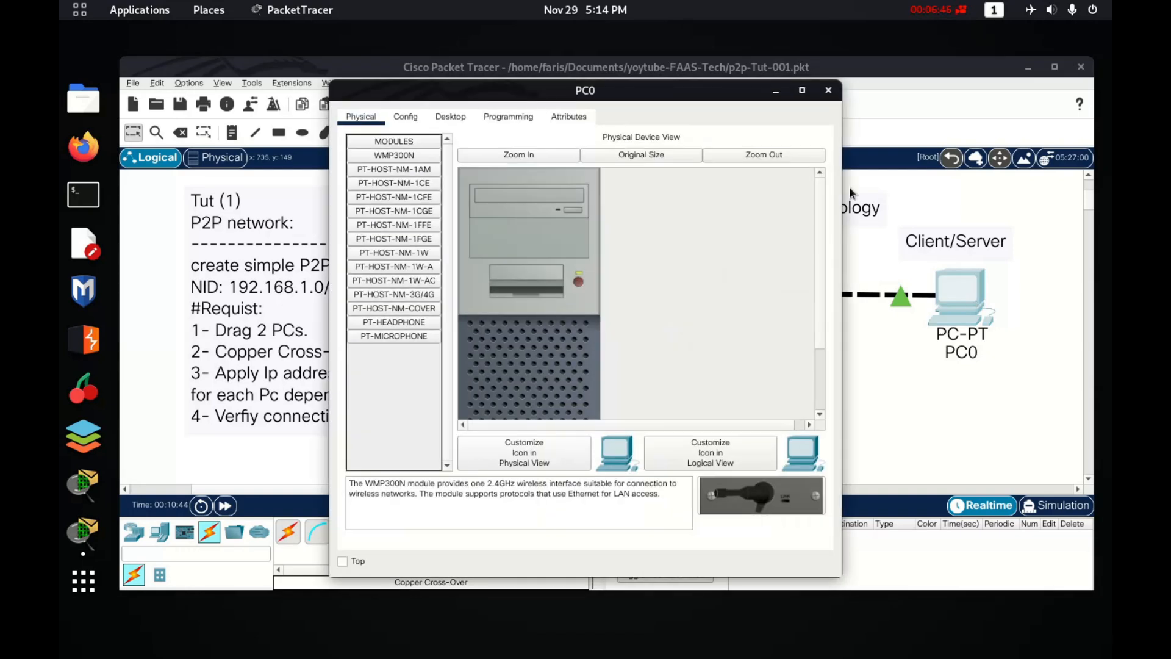
pyautogui.moveTo(687, 98); pyautogui.dragTo(794, 93)
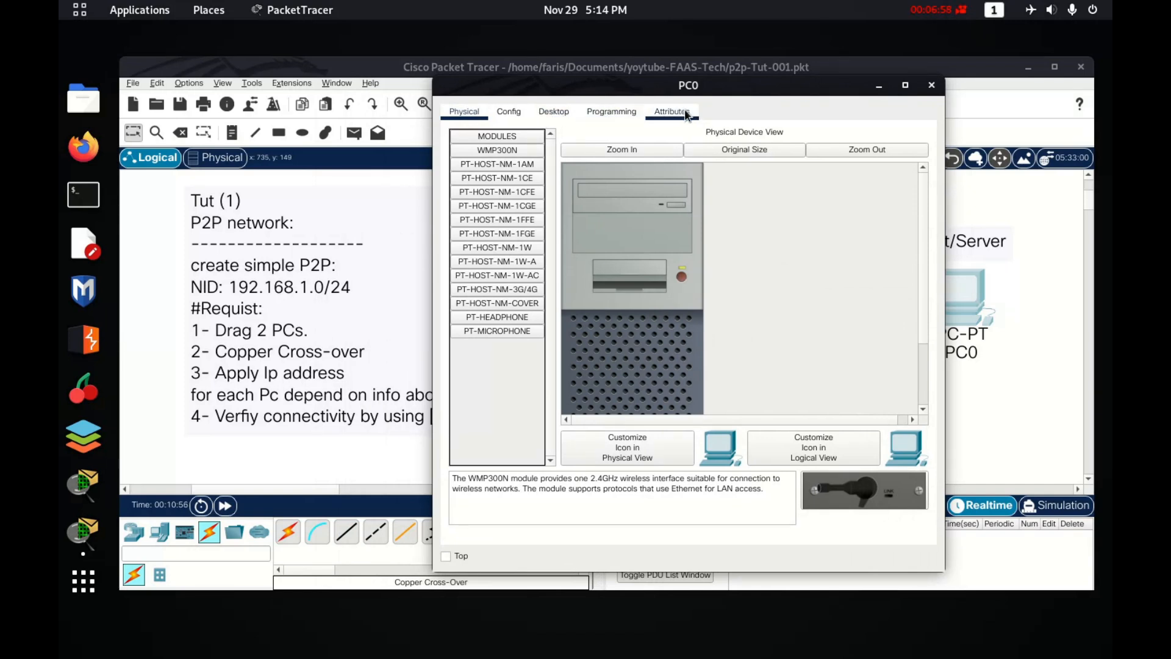
pyautogui.click(555, 113)
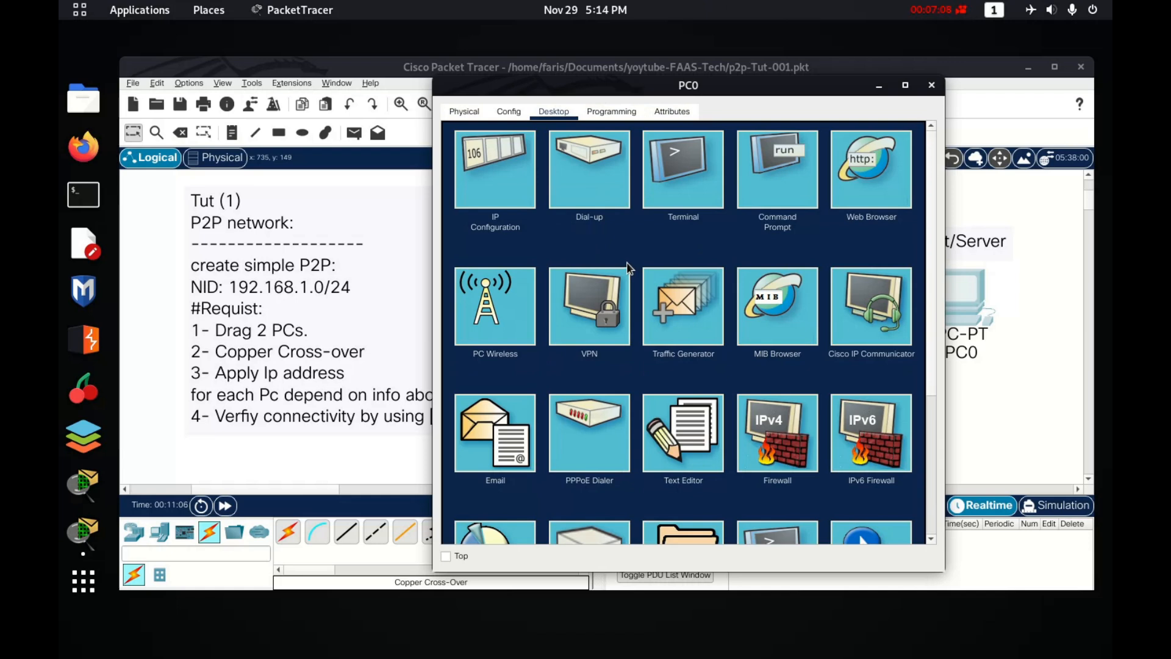
pyautogui.click(489, 189)
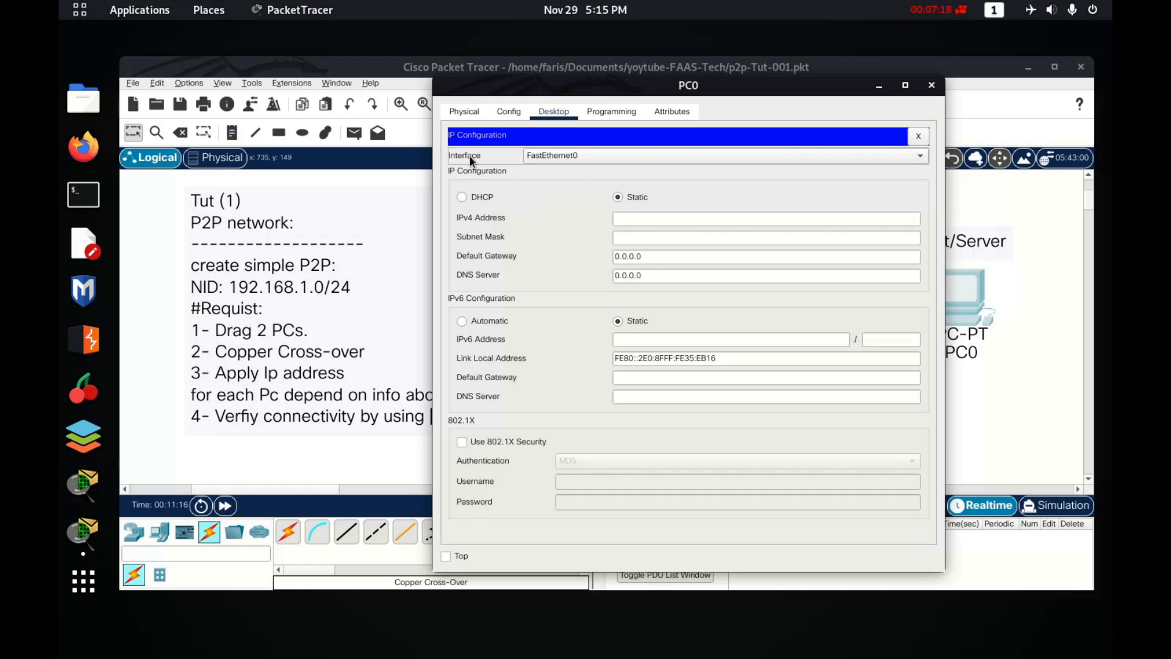
pyautogui.click(539, 157)
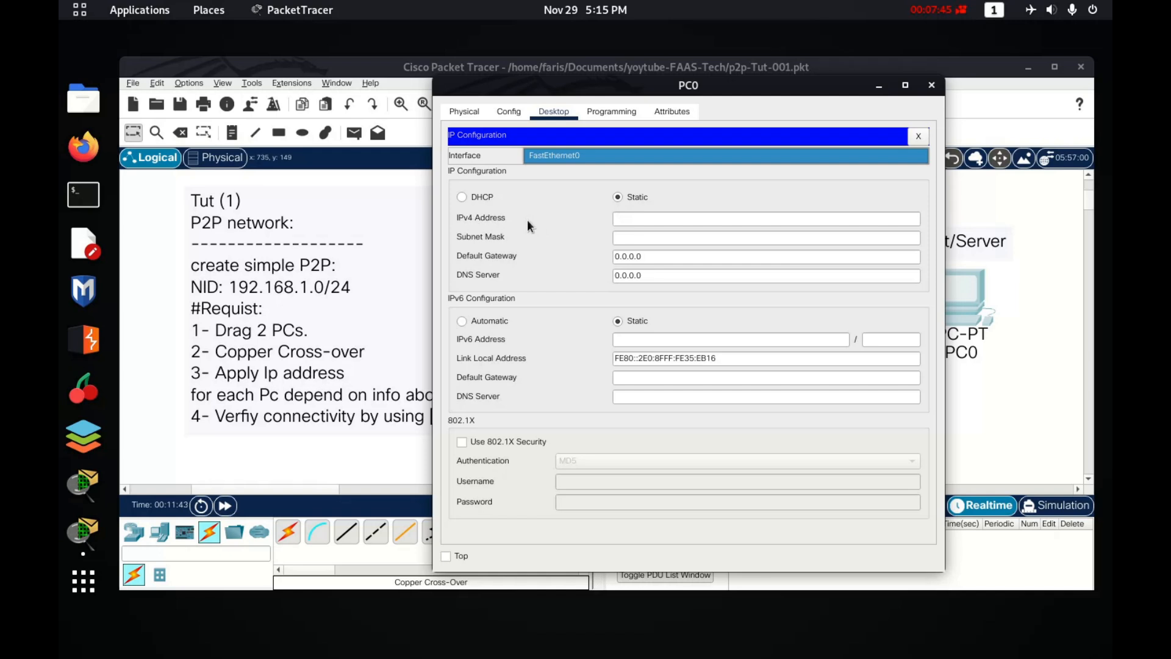
# Give PC0 the static IPv4 address 192.168.1.1 with the subnet mask 255.255.255.0
pyautogui.click(627, 218)
pyautogui.click(627, 218)
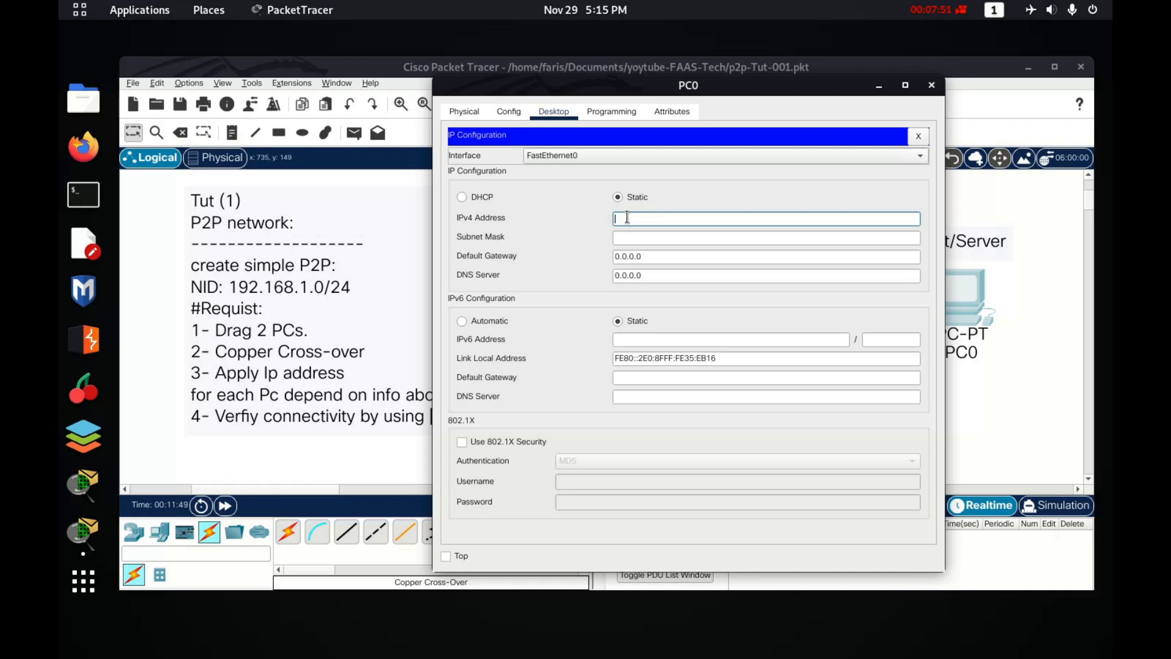
pyautogui.write('192.168.1.0')
pyautogui.moveTo(657, 215); pyautogui.dragTo(667, 217)
pyautogui.tripleClick(627, 214)
pyautogui.doubleClick(628, 214)
pyautogui.click(674, 223)
pyautogui.press('BackSpace')
pyautogui.write('1')
pyautogui.doubleClick(653, 221)
pyautogui.click(641, 239)
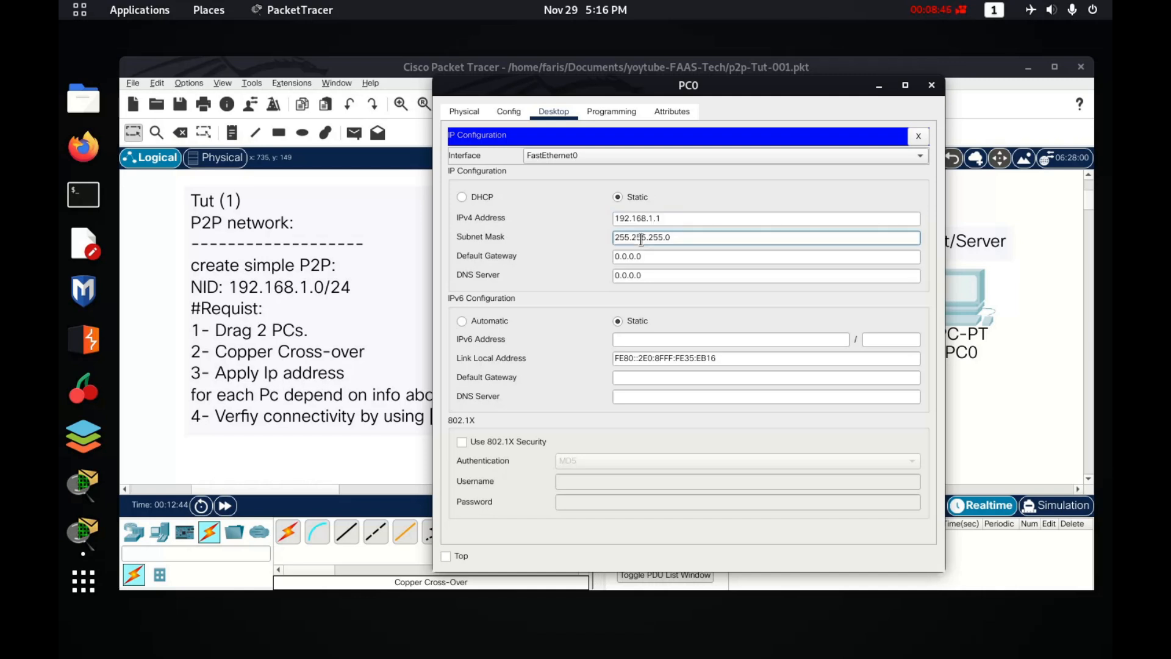
# Check PC0's subnet mask and IPv4 address against the network ID in the task note
pyautogui.doubleClick(642, 239)
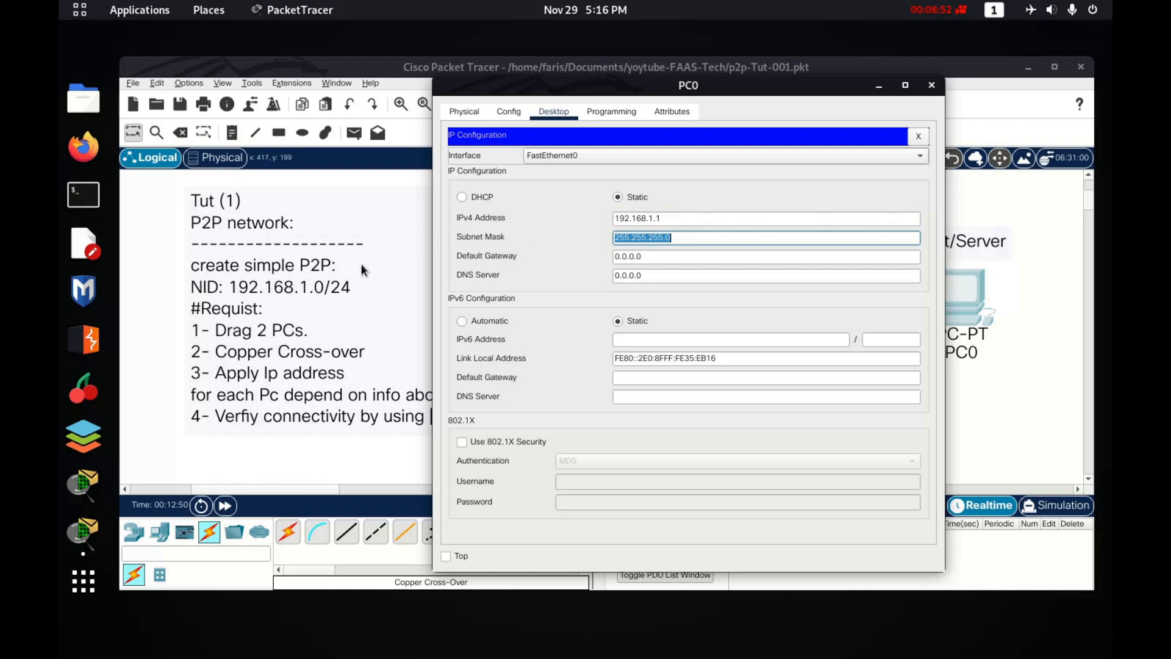
pyautogui.click(156, 322)
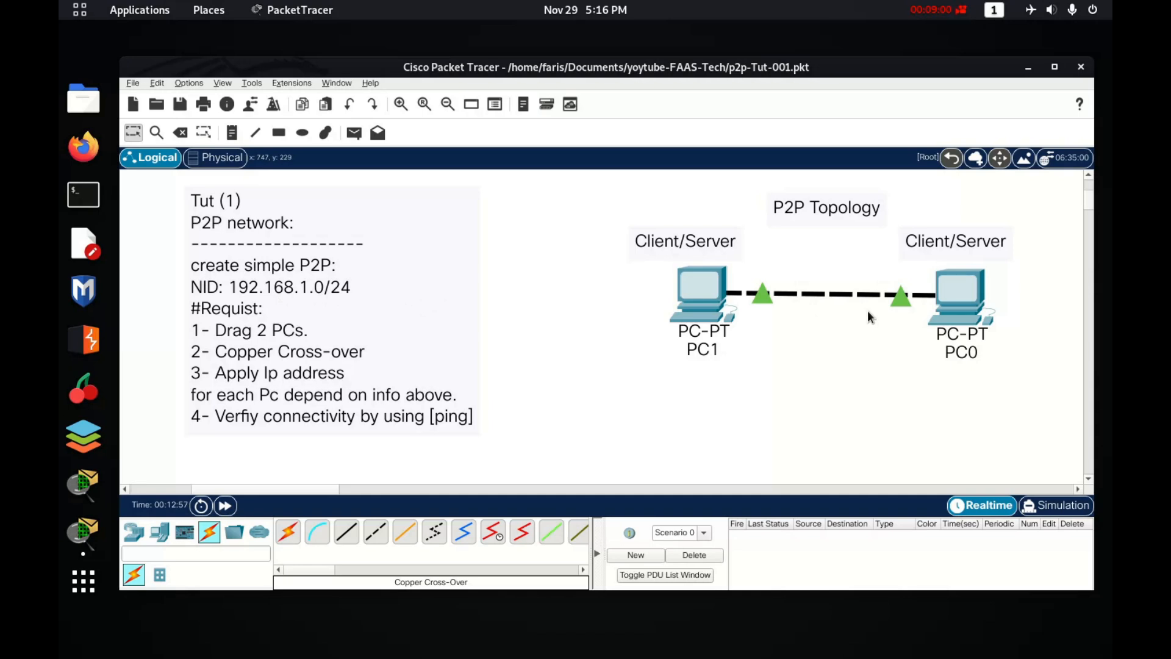
pyautogui.click(972, 277)
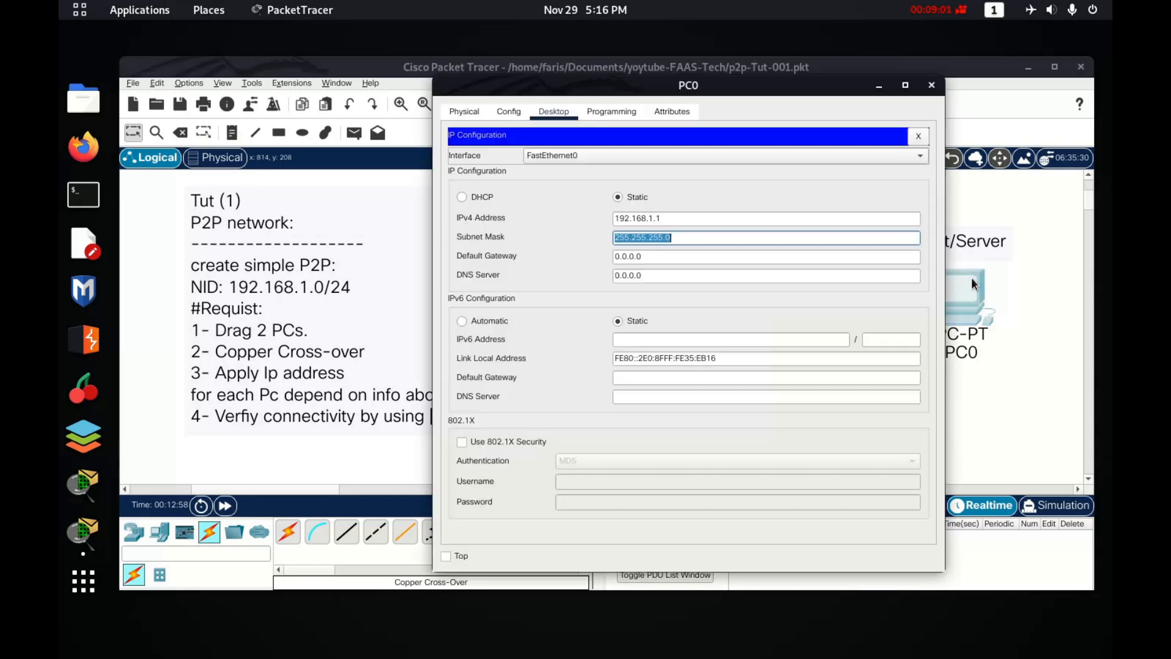
pyautogui.doubleClick(666, 238)
pyautogui.click(647, 217)
pyautogui.tripleClick(647, 218)
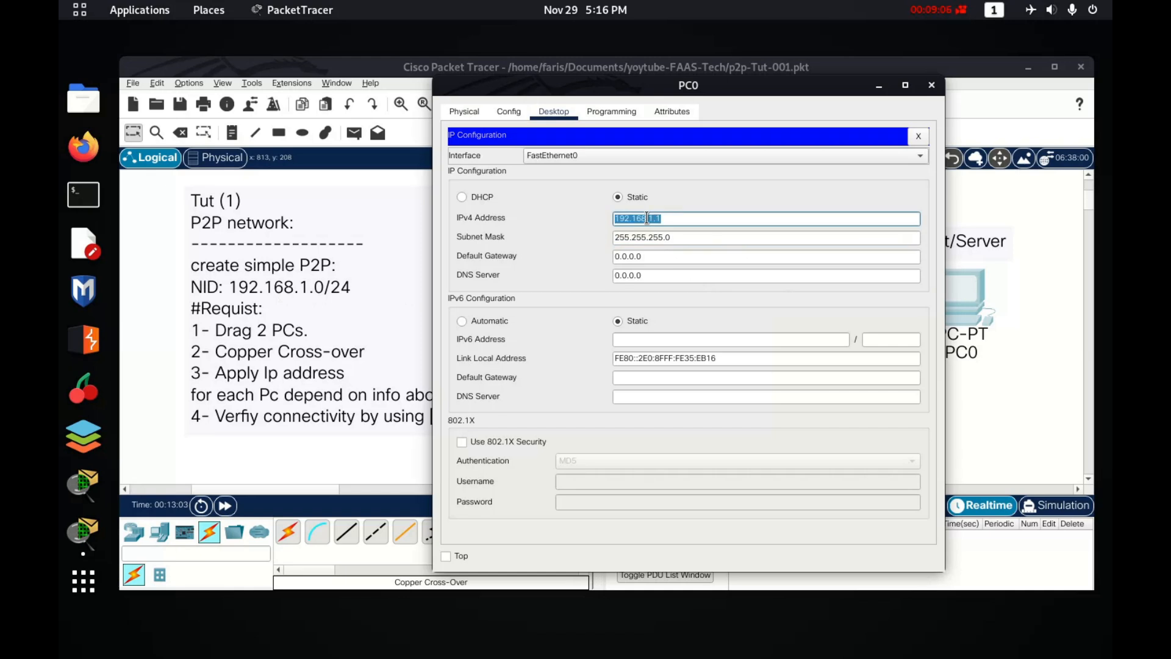
# Copy PC0's IPv4 address and close its IP Configuration and device window
pyautogui.rightClick(648, 218)
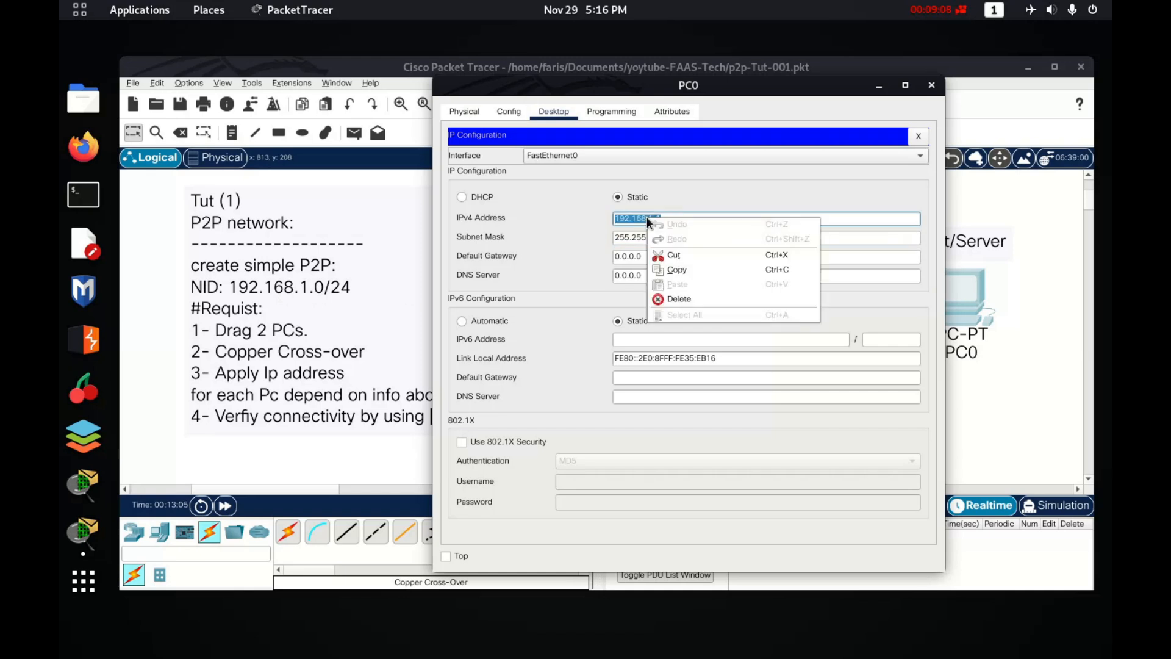
pyautogui.click(696, 268)
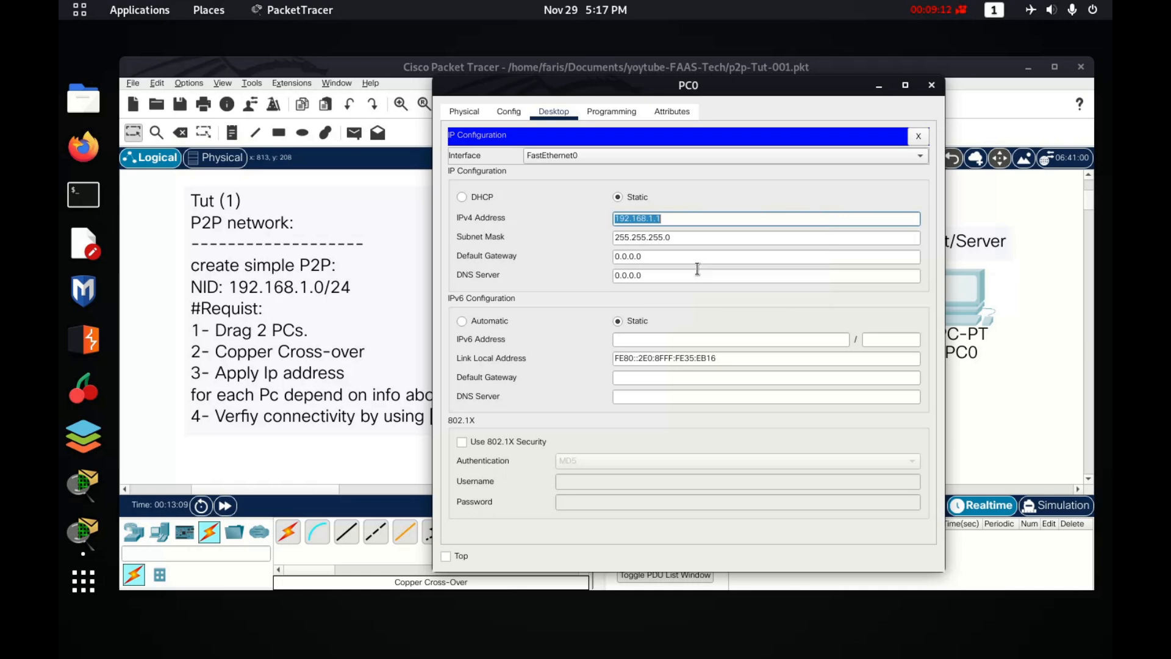
pyautogui.click(919, 136)
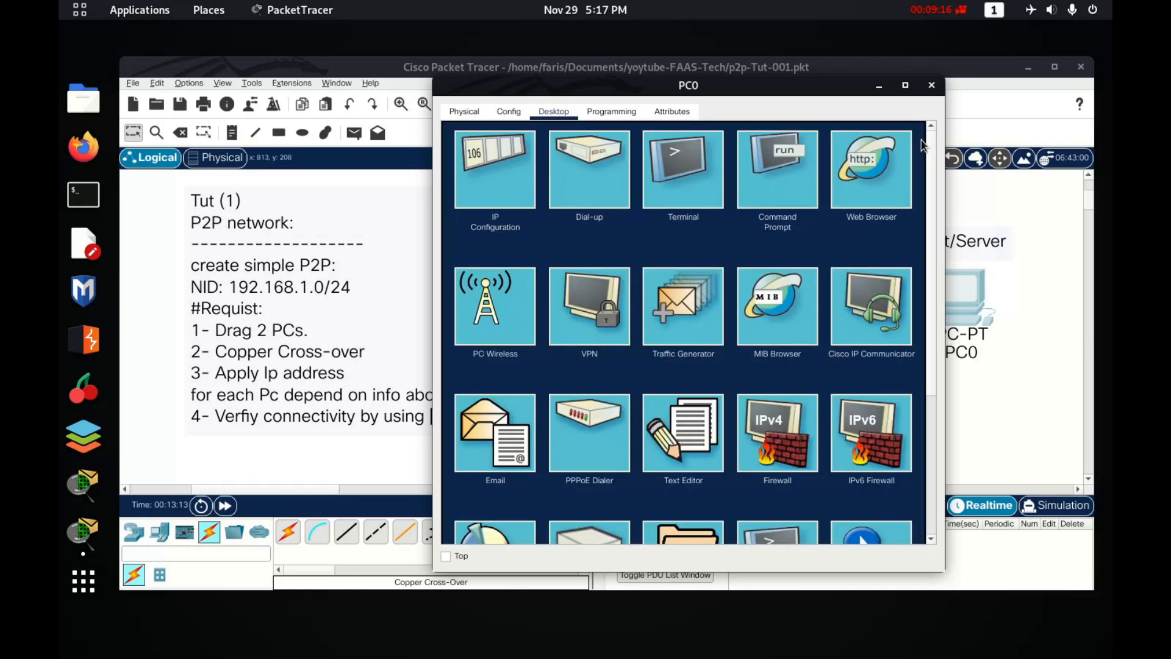
pyautogui.click(933, 85)
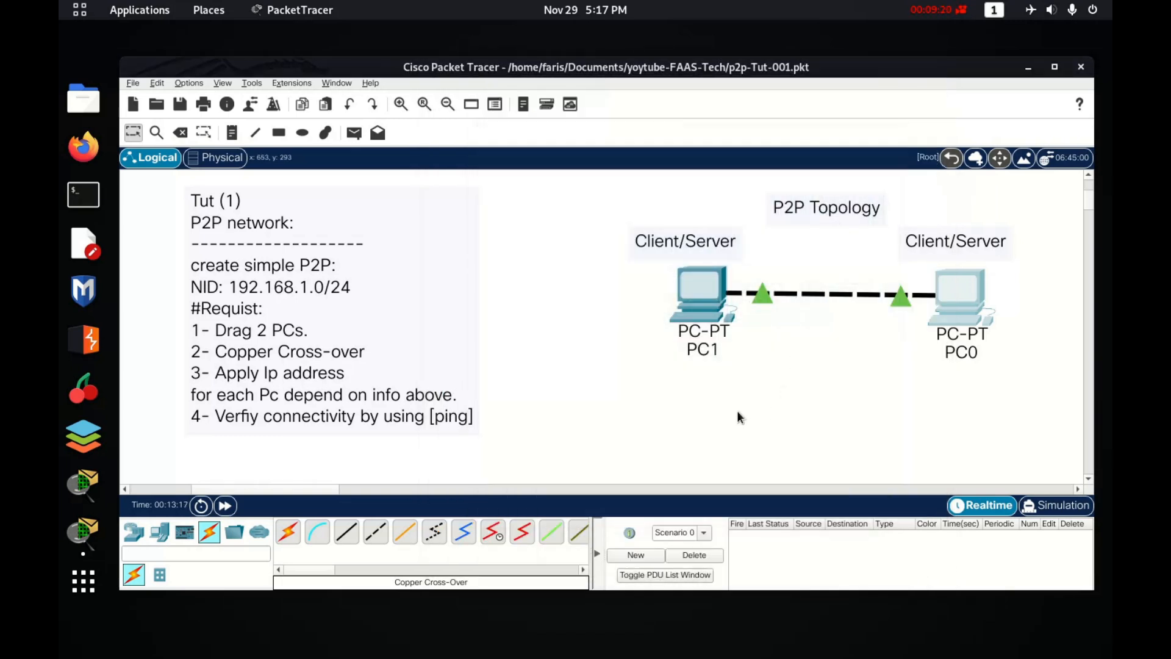
# Open PC1's IP Configuration and move its window aside to uncover the task note
pyautogui.click(707, 285)
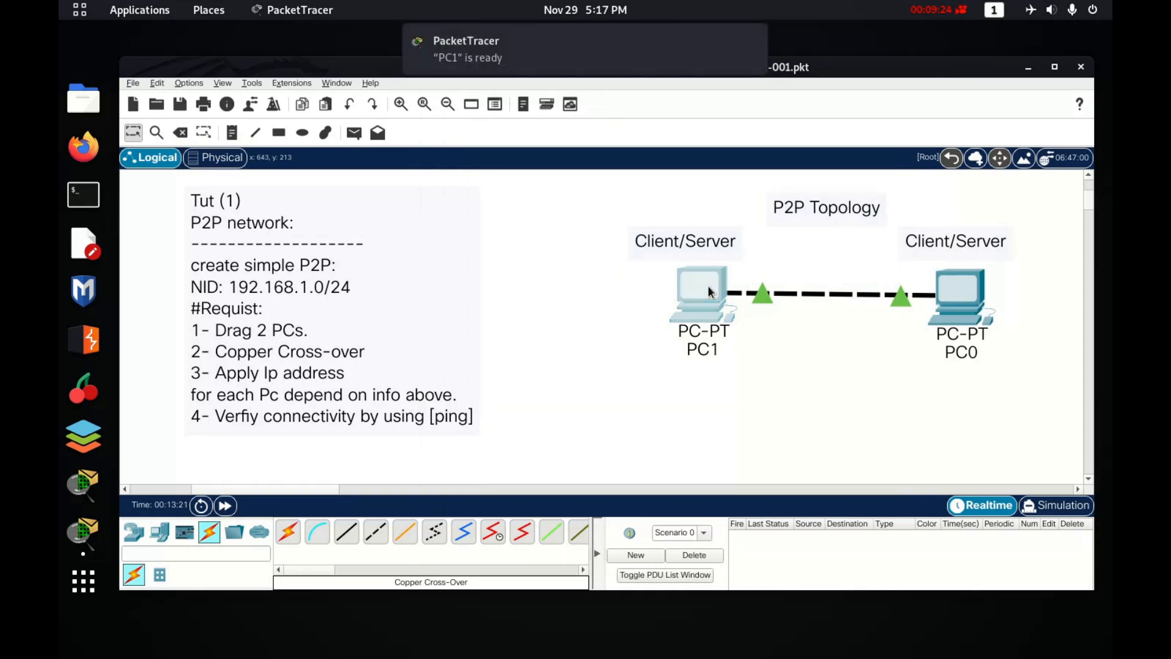
pyautogui.click(701, 296)
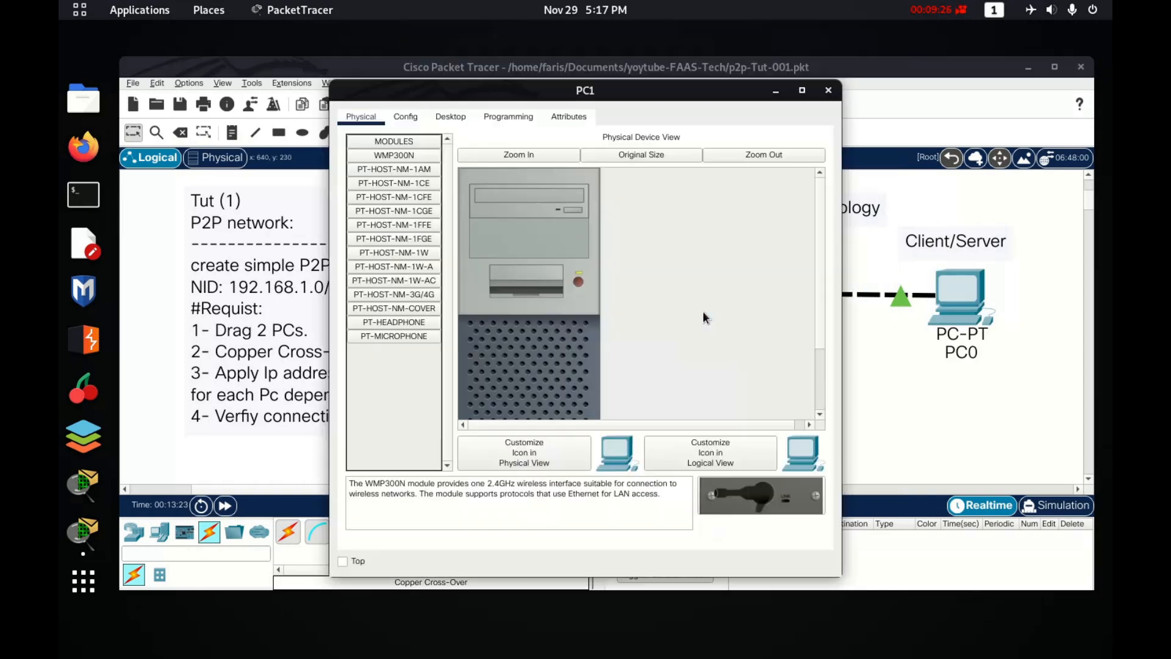
pyautogui.click(449, 119)
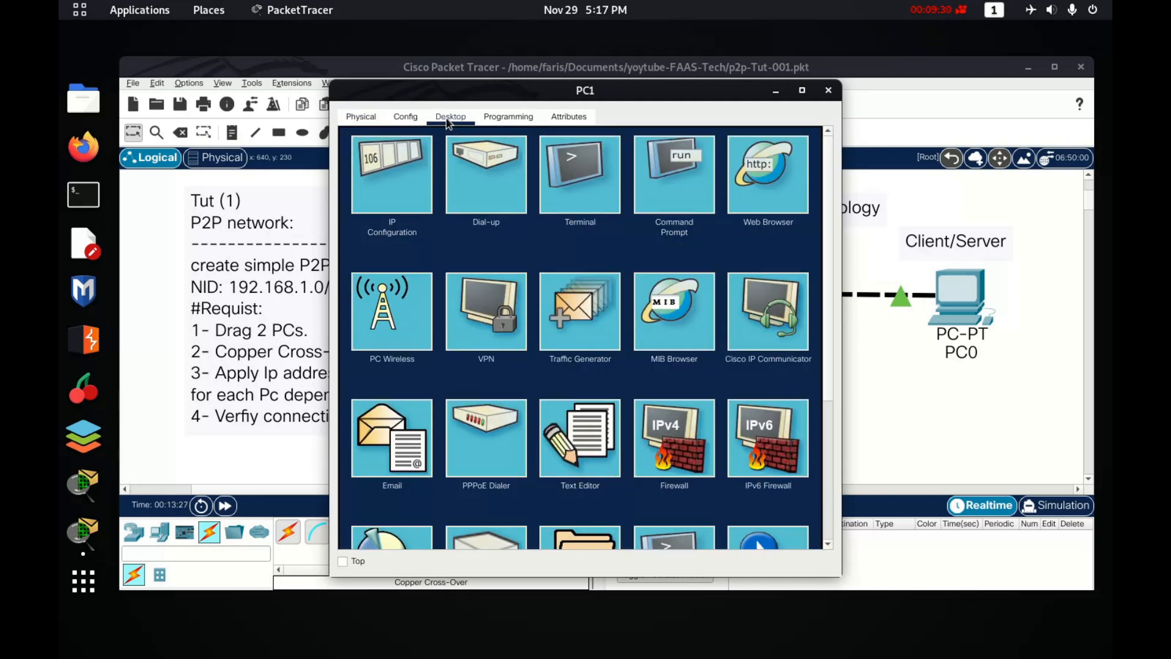
pyautogui.click(397, 186)
pyautogui.moveTo(464, 95); pyautogui.dragTo(617, 76)
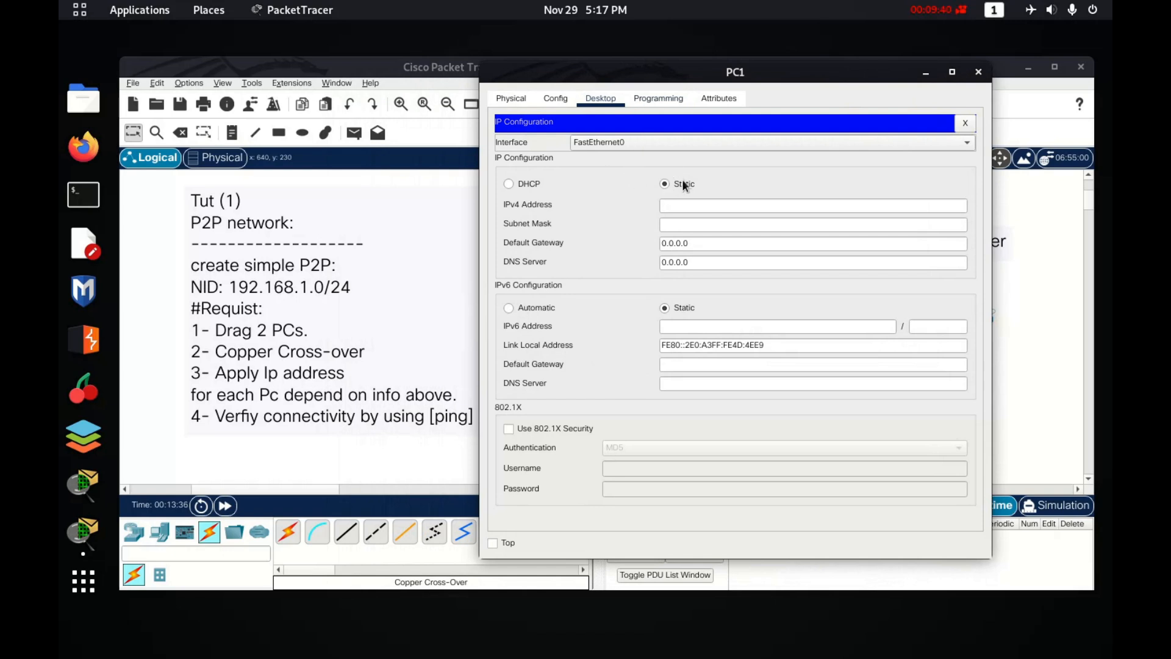
# Give PC1 the static IPv4 address 192.168.1.12, based on the copied address, with the subnet mask 255.255.255.0
pyautogui.click(697, 211)
pyautogui.rightClick(697, 208)
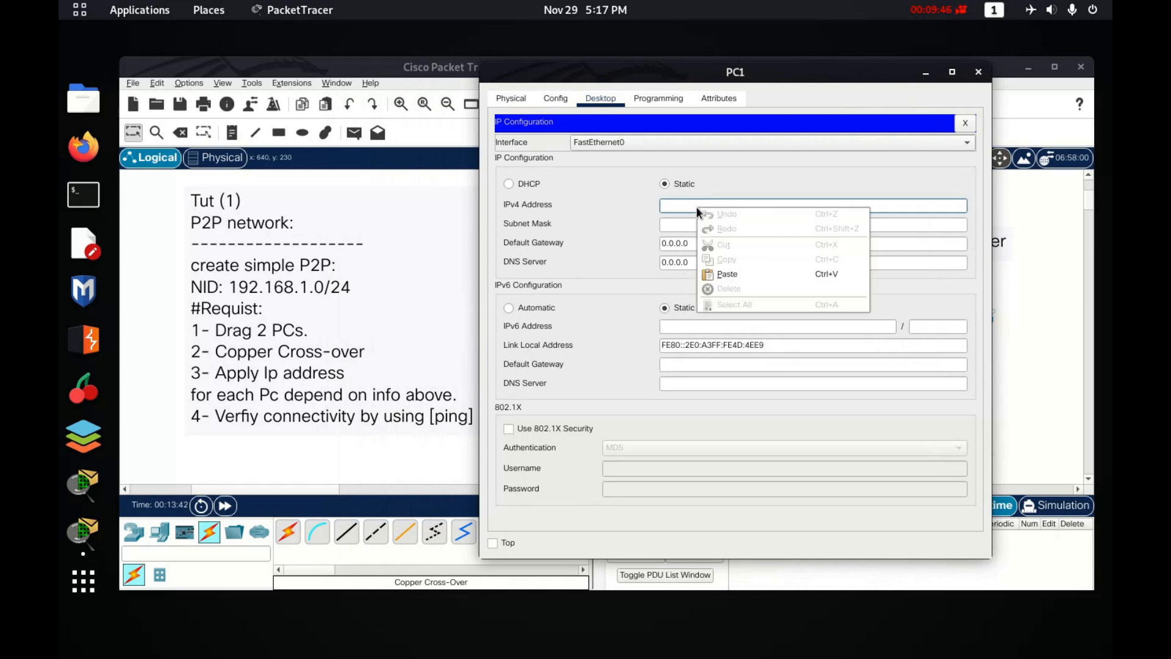
pyautogui.click(753, 278)
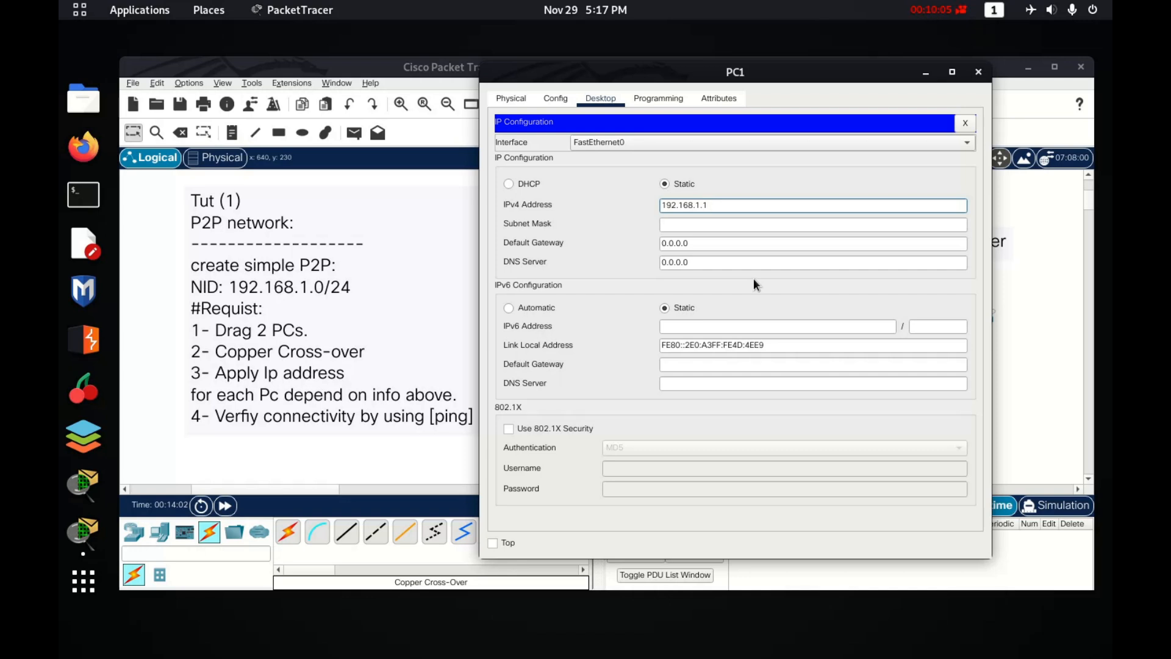
pyautogui.write('2')
pyautogui.click(704, 225)
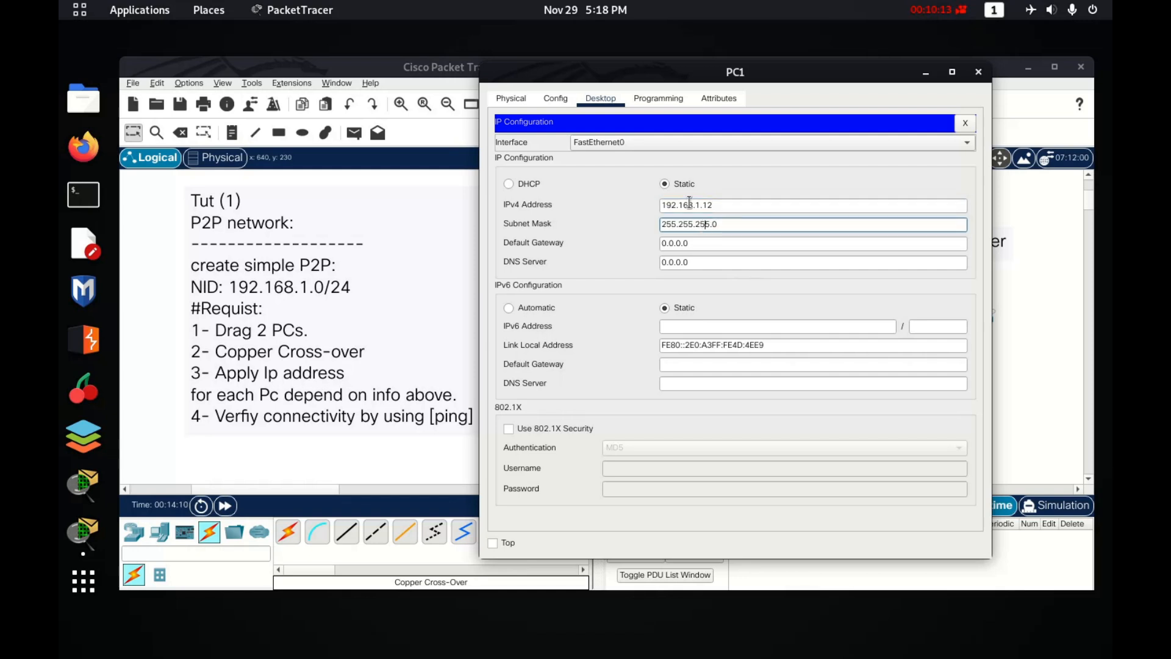
# Review PC1's IPv4 address and subnet mask, and close its IP Configuration and device window
pyautogui.click(667, 204)
pyautogui.tripleClick(667, 204)
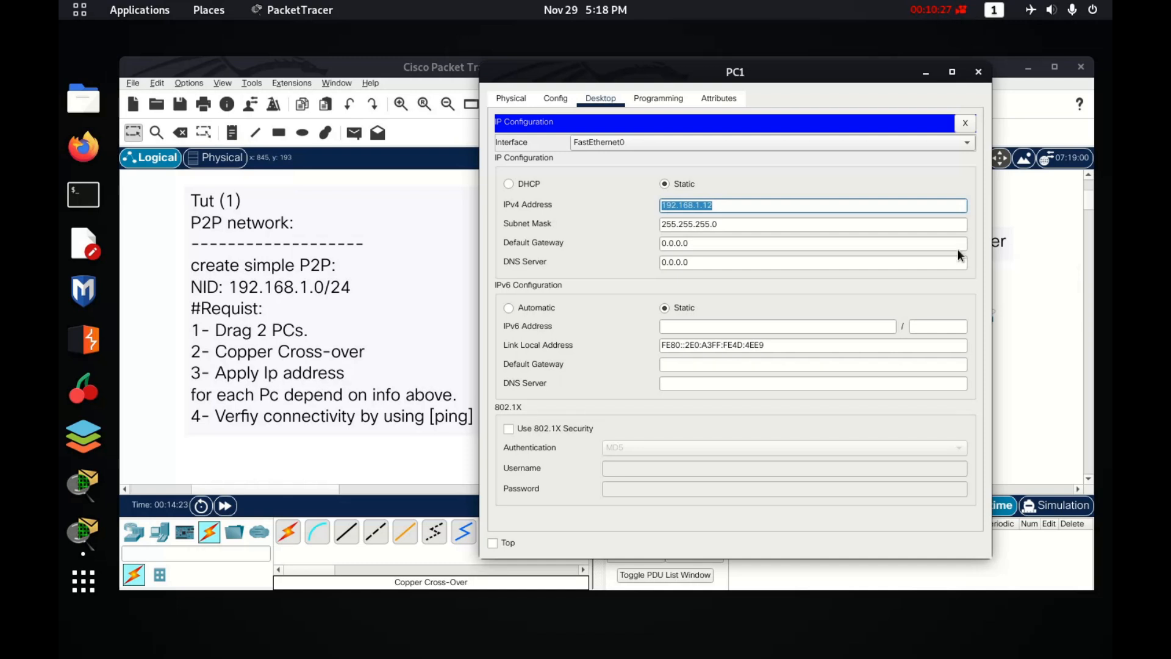
pyautogui.doubleClick(701, 225)
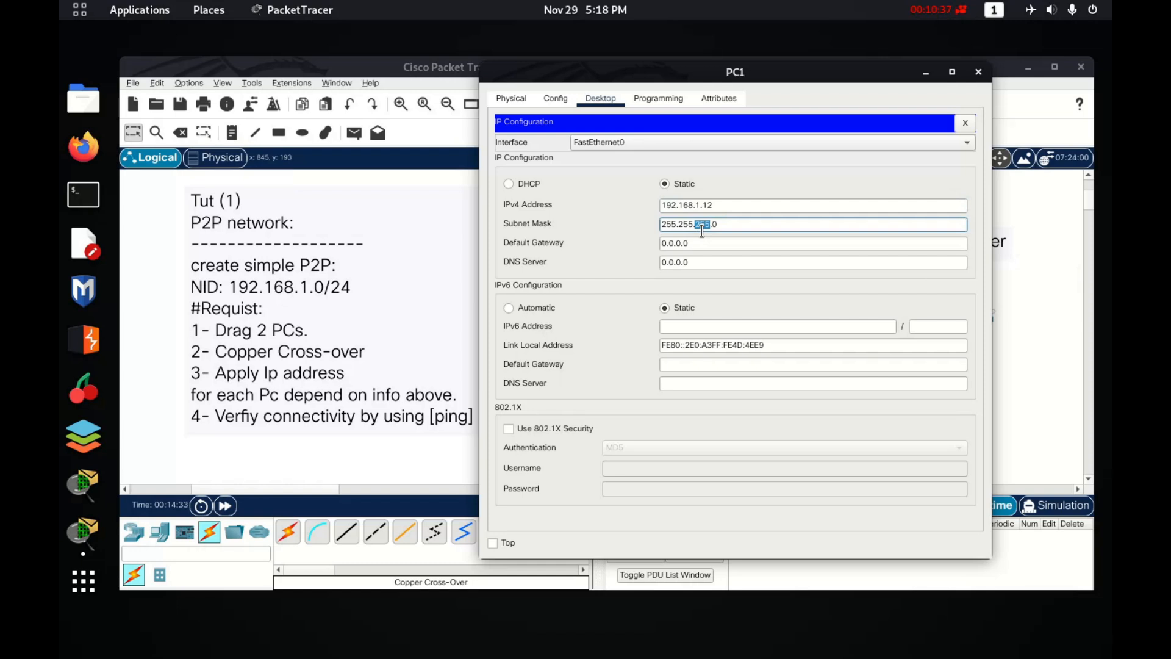
pyautogui.moveTo(702, 230); pyautogui.dragTo(709, 227)
pyautogui.click(968, 125)
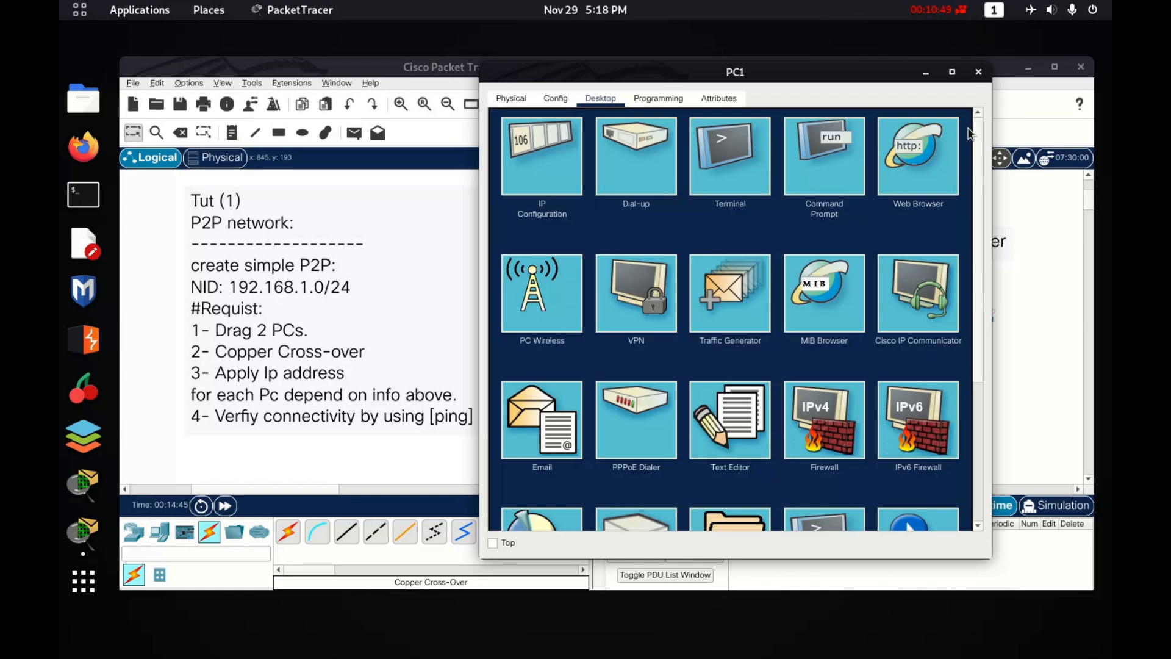
pyautogui.click(979, 72)
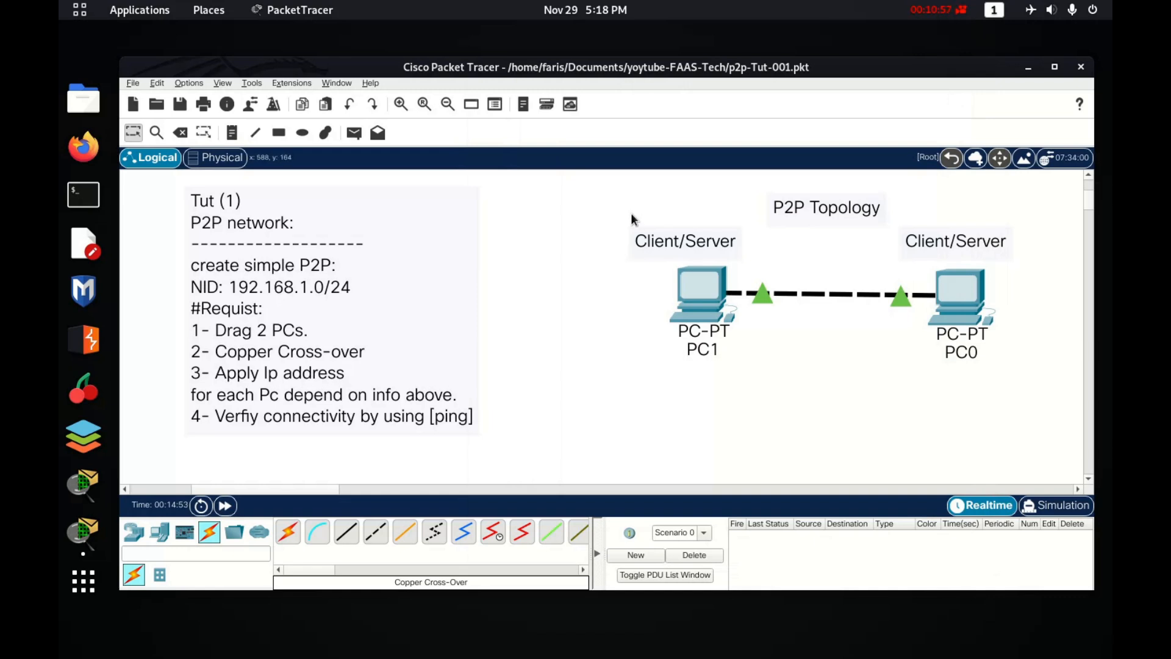
pyautogui.moveTo(606, 204); pyautogui.dragTo(1015, 432)
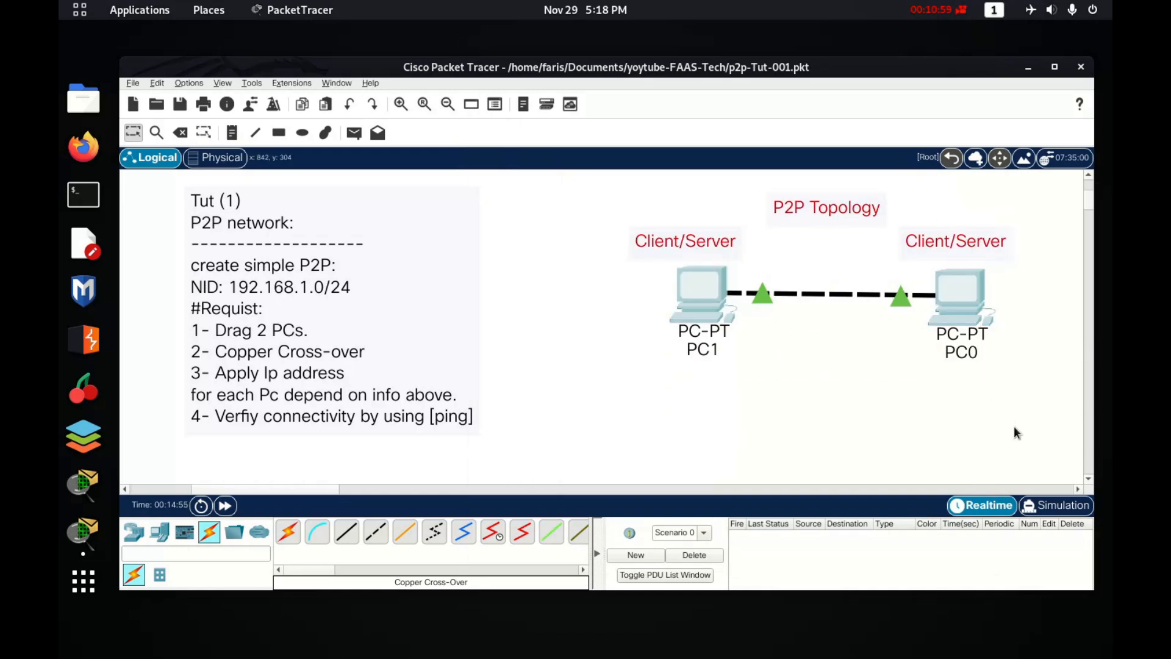
pyautogui.click(842, 406)
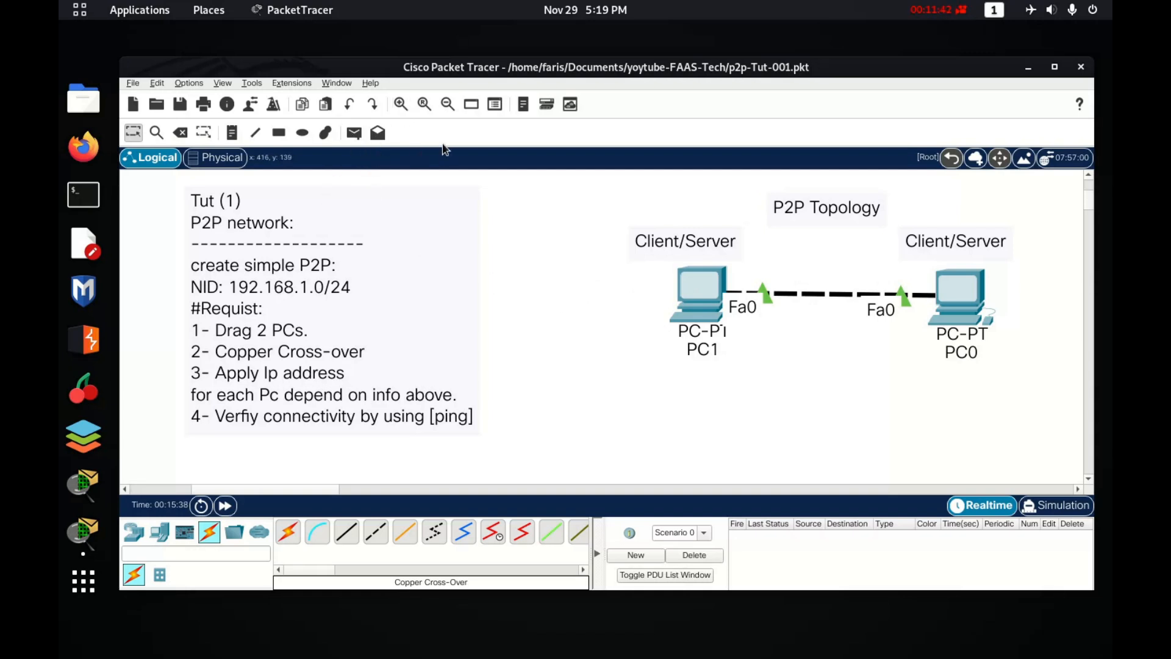
# Send a simple PDU from PC0 to PC1 to test connectivity between the two computers
pyautogui.click(355, 134)
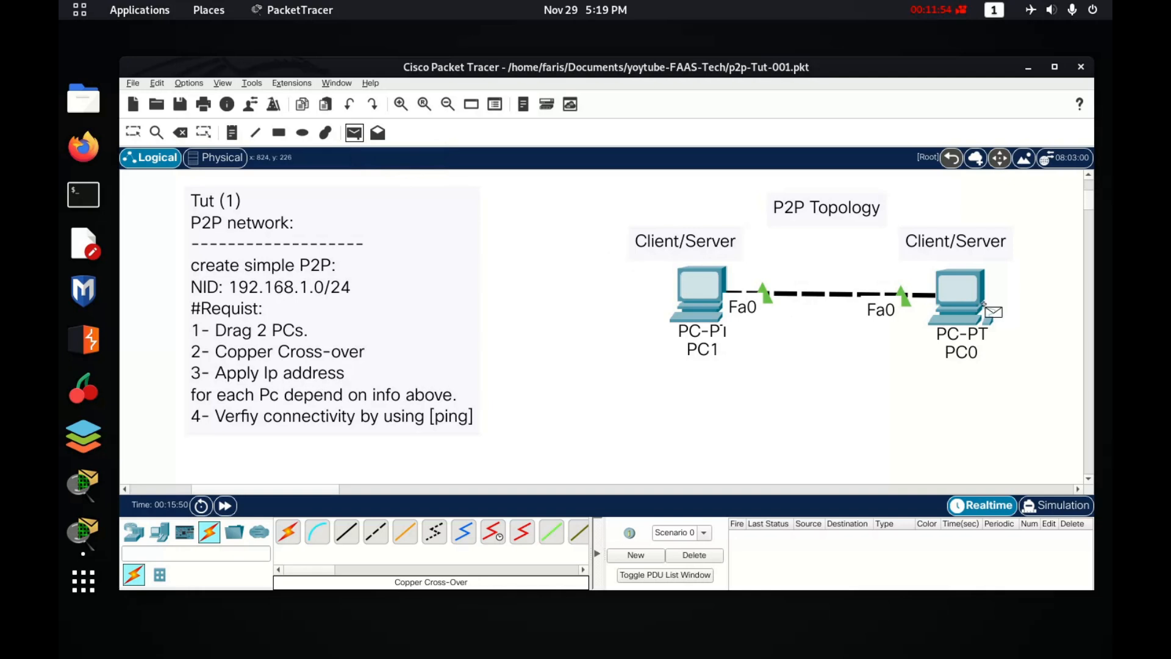
pyautogui.click(962, 289)
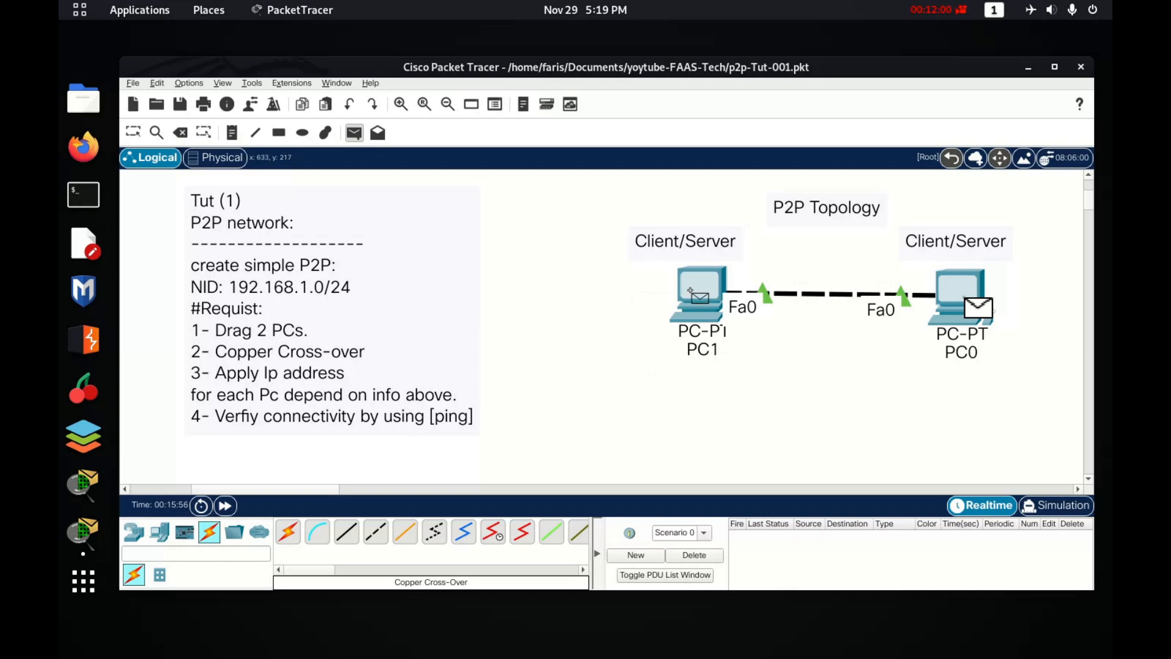
pyautogui.click(700, 287)
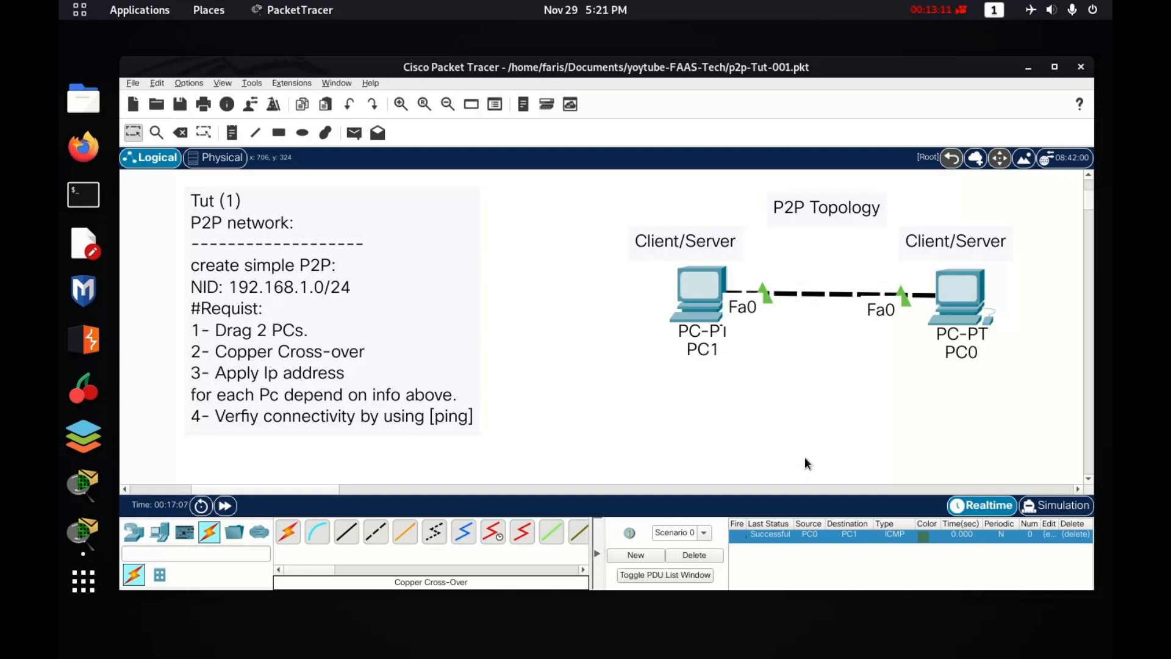
# Move the whole P2P topology, with both PCs and its three notes, slightly lower in the workspace
pyautogui.moveTo(609, 191); pyautogui.dragTo(1010, 395)
pyautogui.moveTo(969, 306); pyautogui.dragTo(964, 337)
pyautogui.click(799, 409)
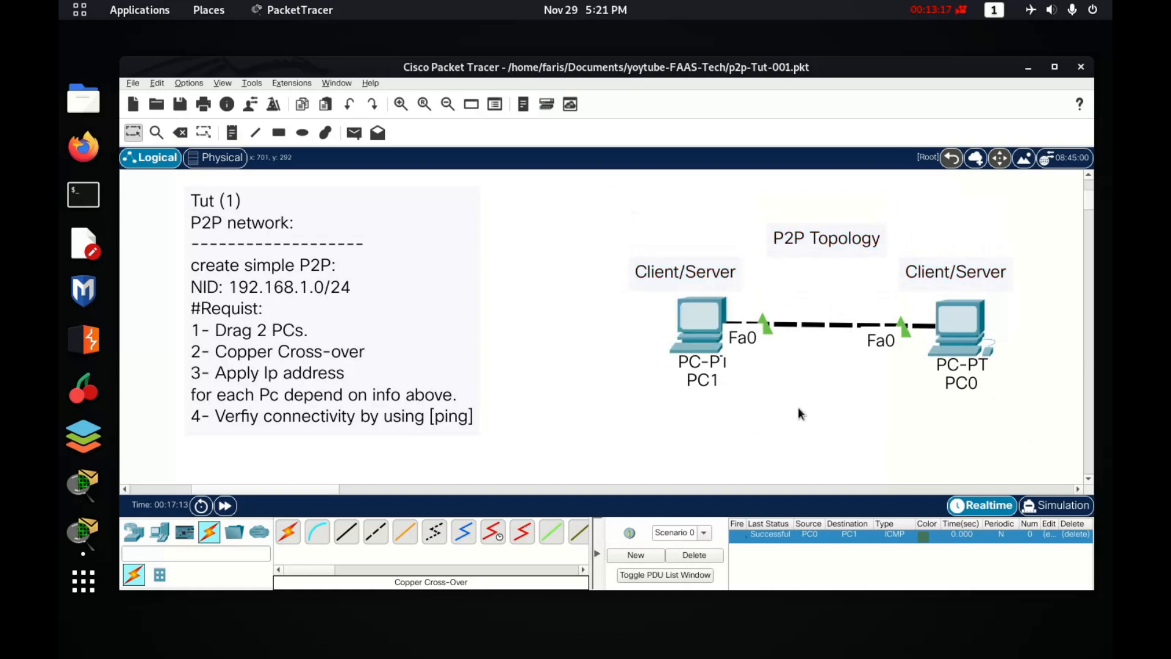